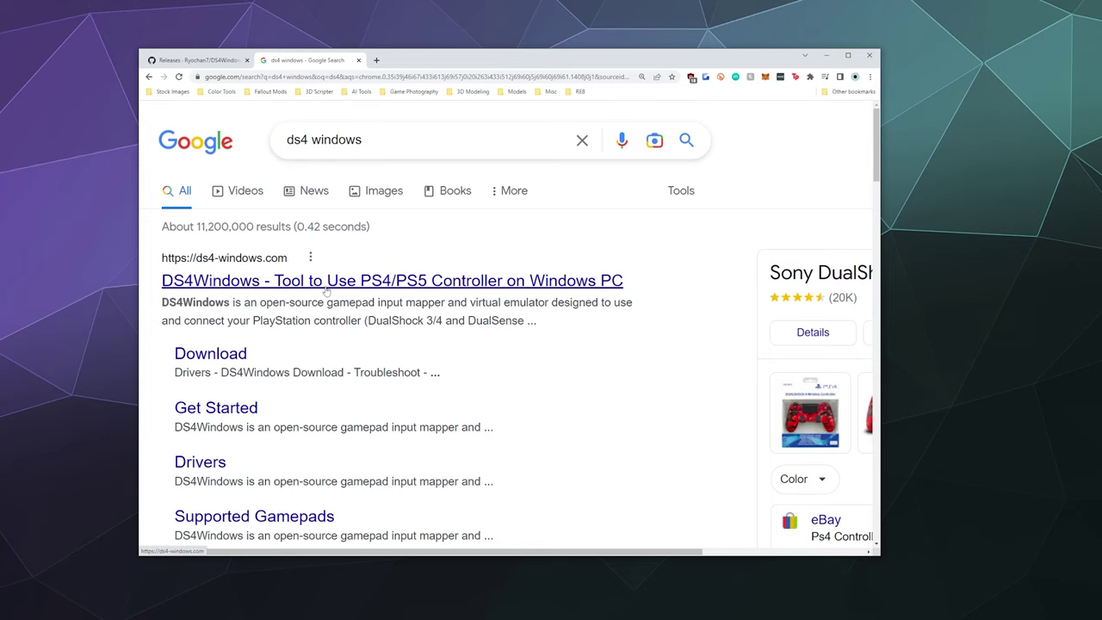
Open the Ryochan7/DS4Windows GitHub releases page from the search results and close the duplicate browser tab.
scroll(345, 280, "down", 5)
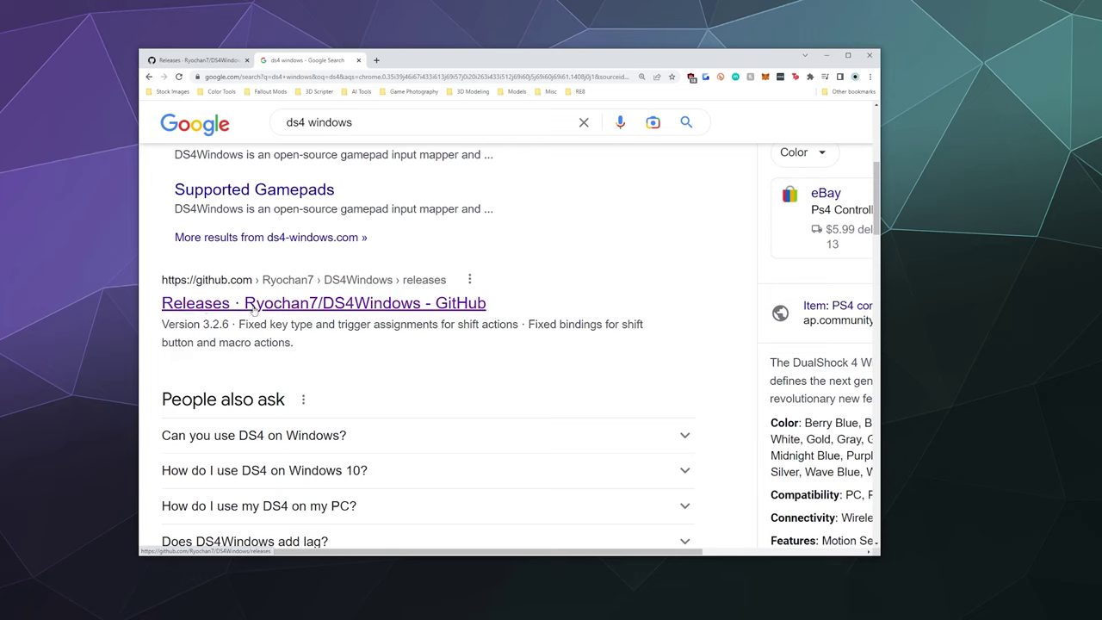
left_click(279, 310)
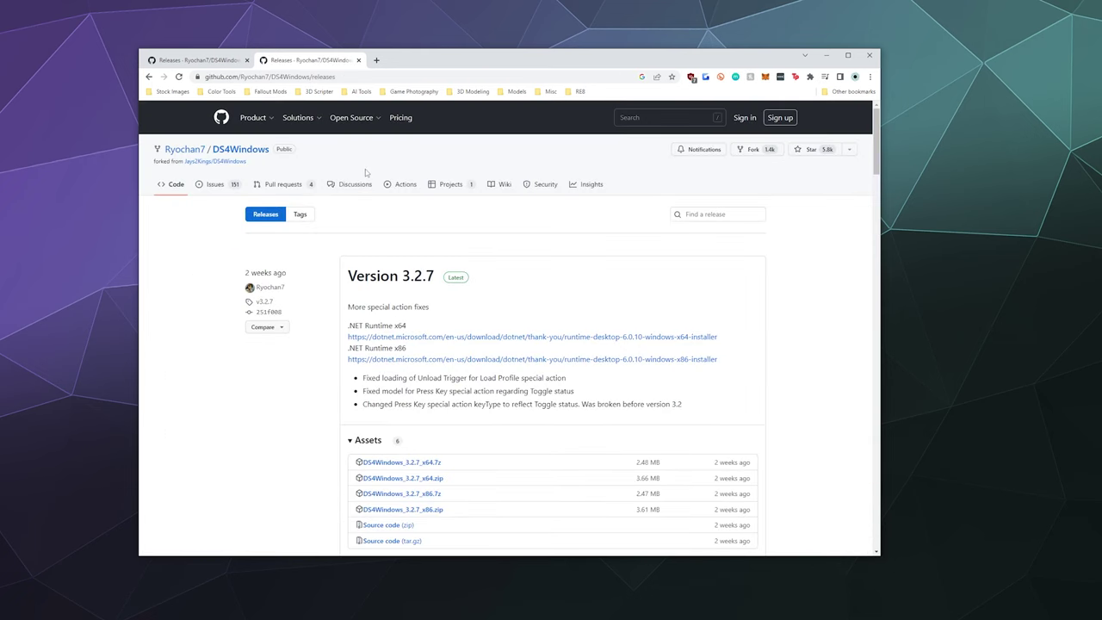
left_click(248, 60)
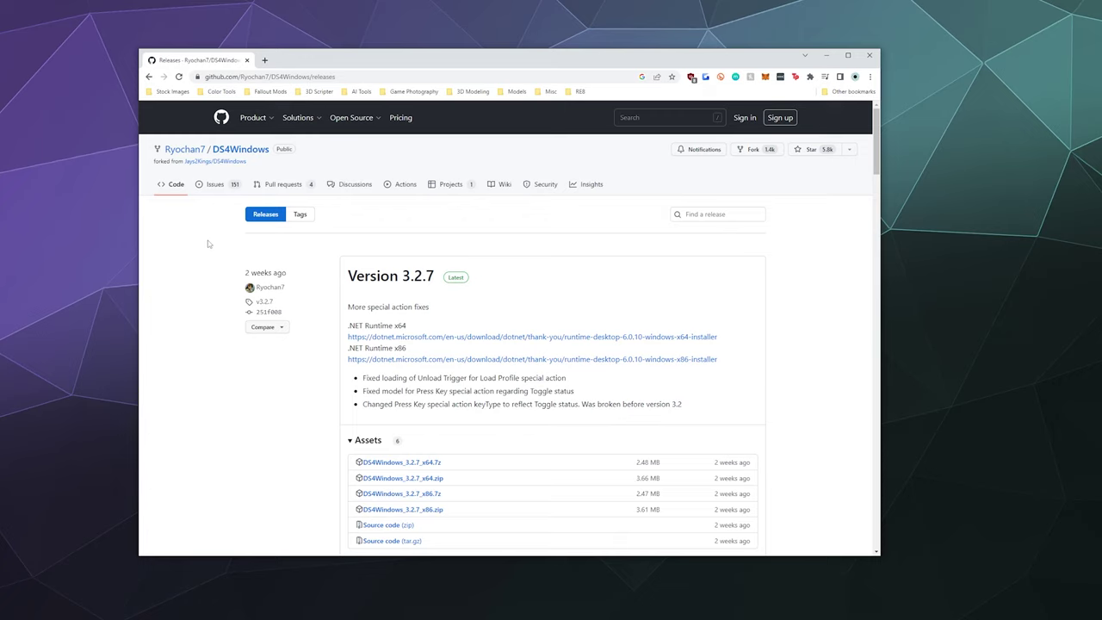
Download the .NET Runtime x64 installer linked under Version 3.2.7 and save it in the DS4 Windows folder.
scroll(308, 359, "down", 2)
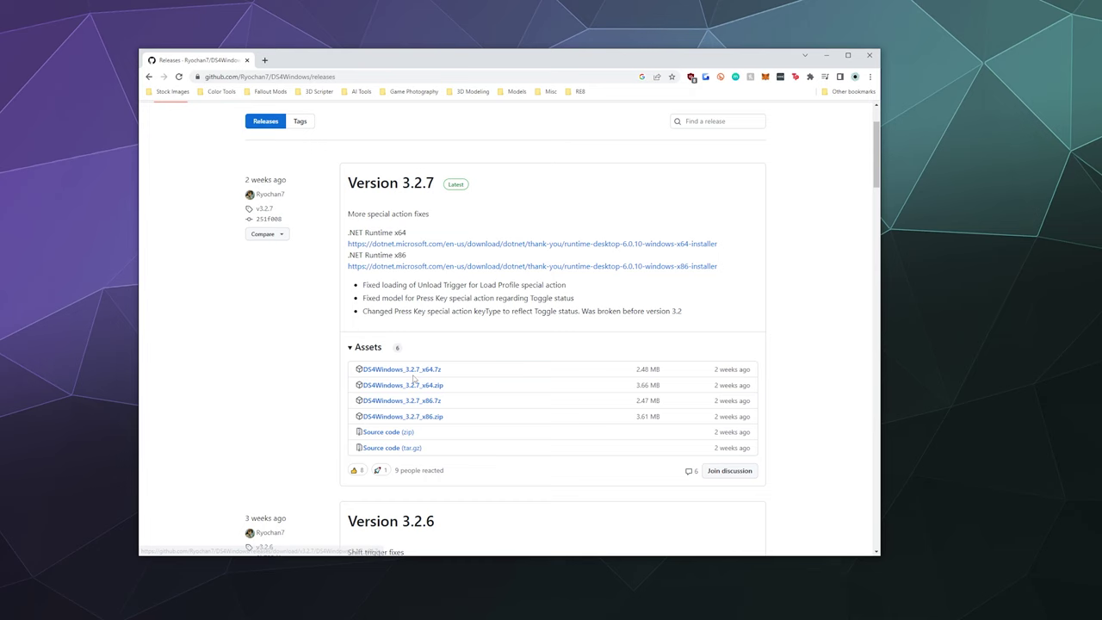
middle_click(419, 244)
left_click(296, 62)
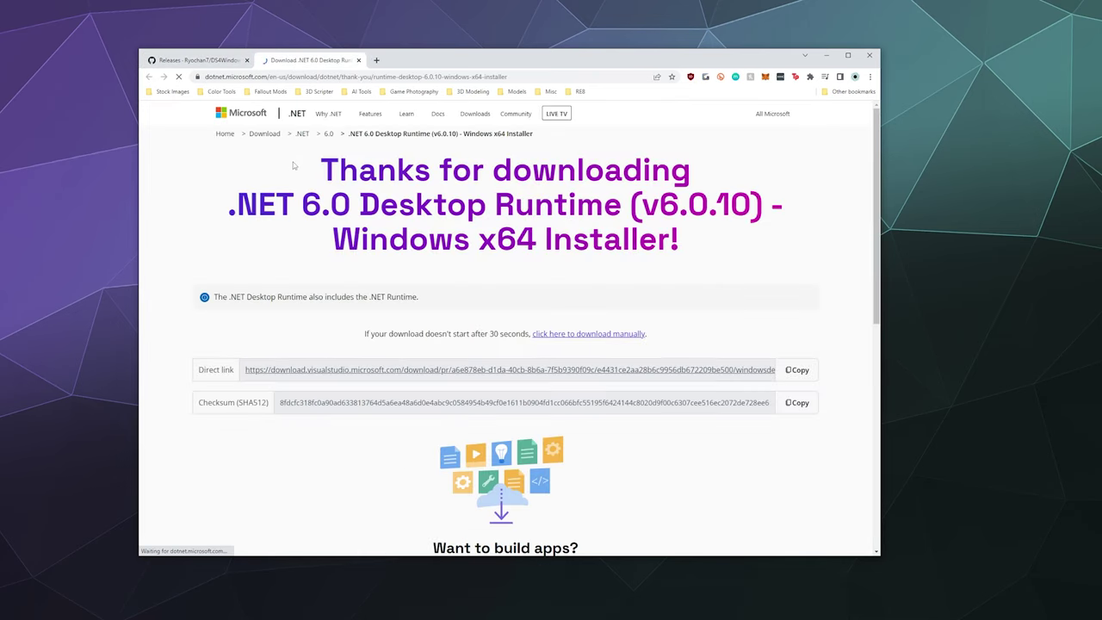
double_click(323, 148)
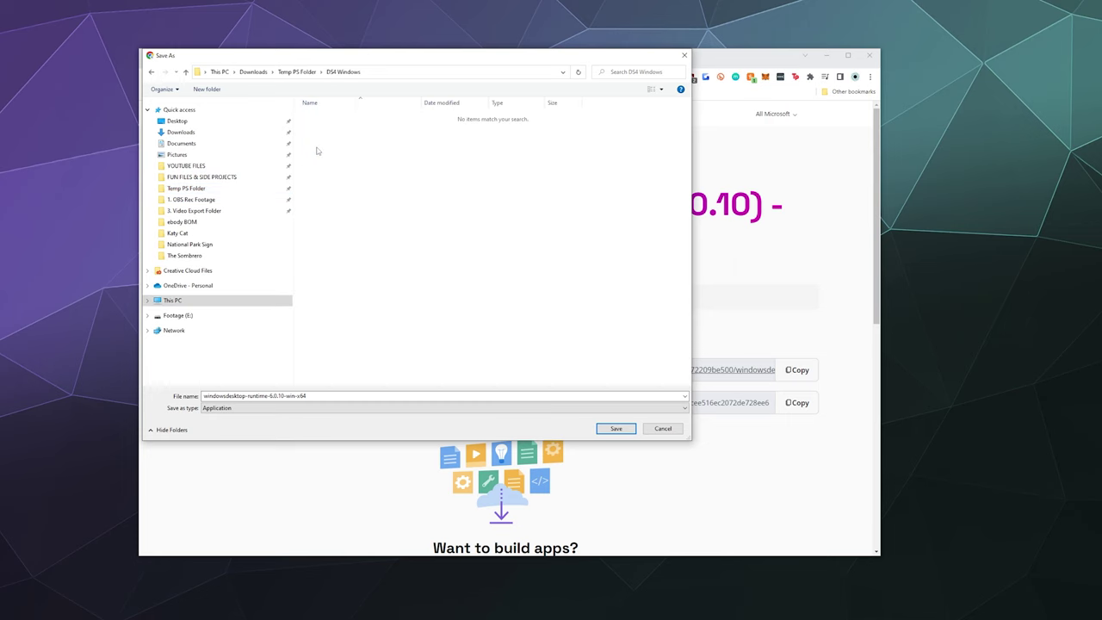
left_click(625, 426)
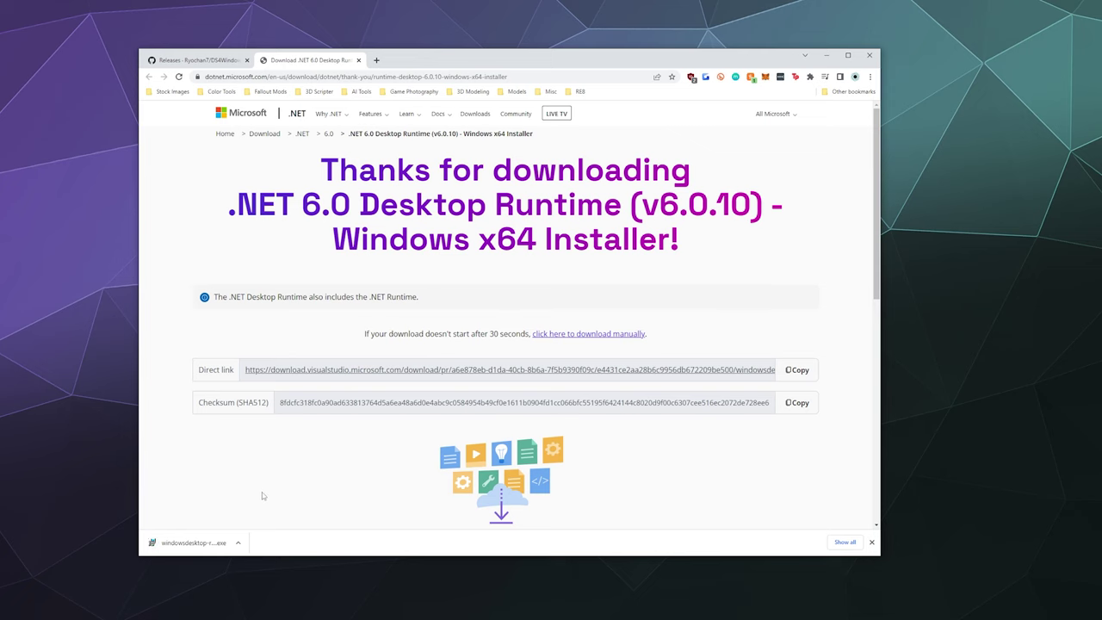
Download DS4Windows_3.2.7_x64.7z from the release assets and save it in the DS4 Windows folder.
left_click(218, 61)
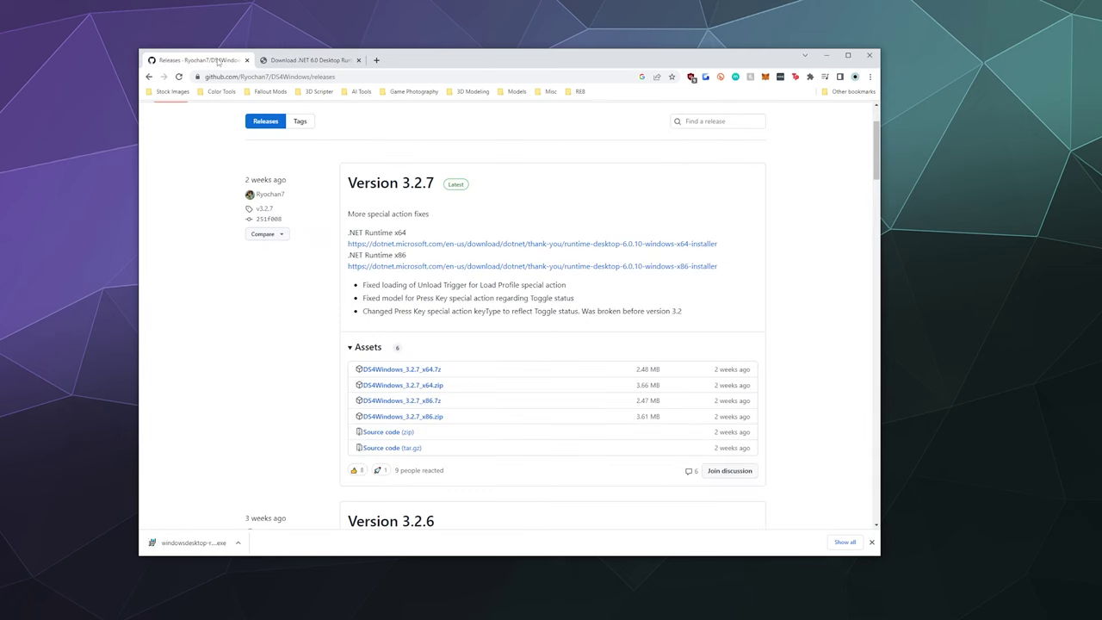
left_click(383, 370)
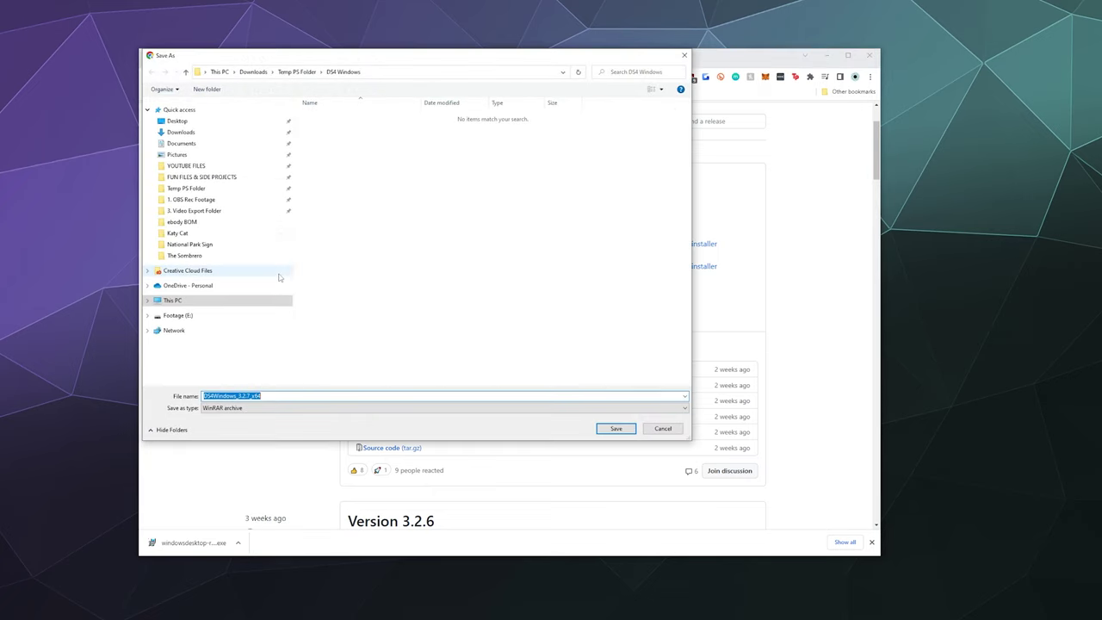
left_click(616, 428)
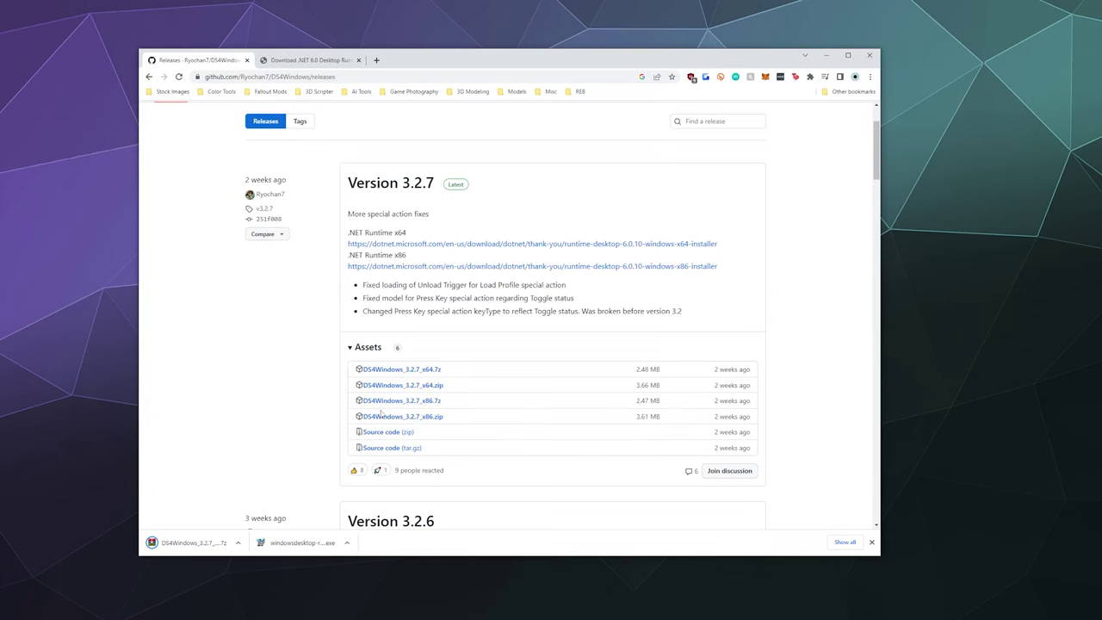
Show the downloaded runtime installer in its folder and install Microsoft Windows Desktop Runtime 6.0.10 (x64).
left_click(347, 546)
left_click(377, 581)
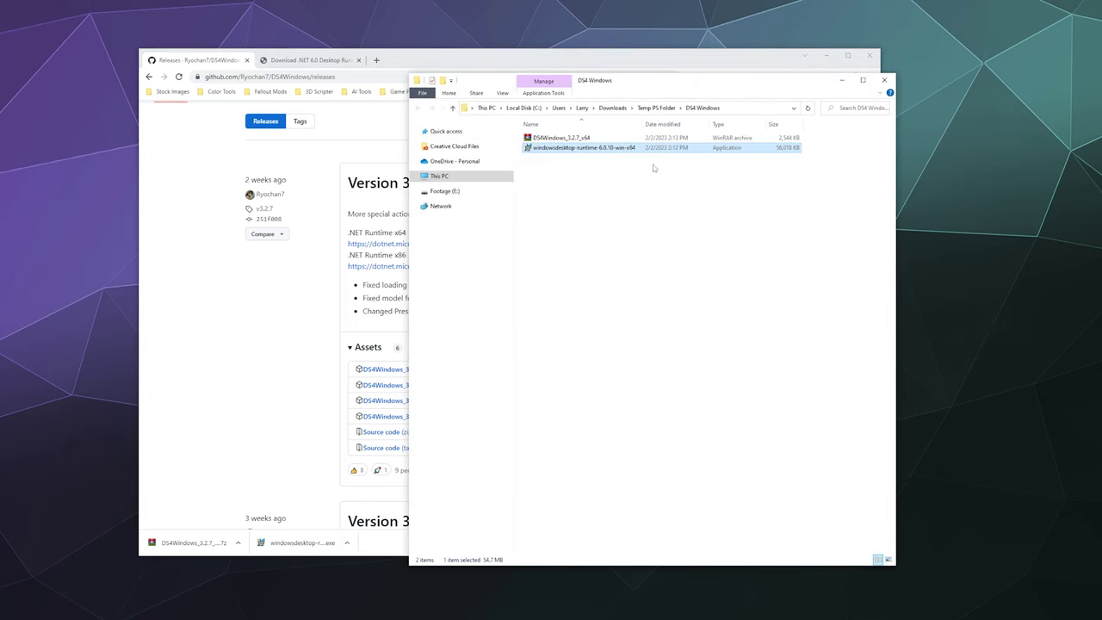
left_click_drag(894, 565, 894, 349)
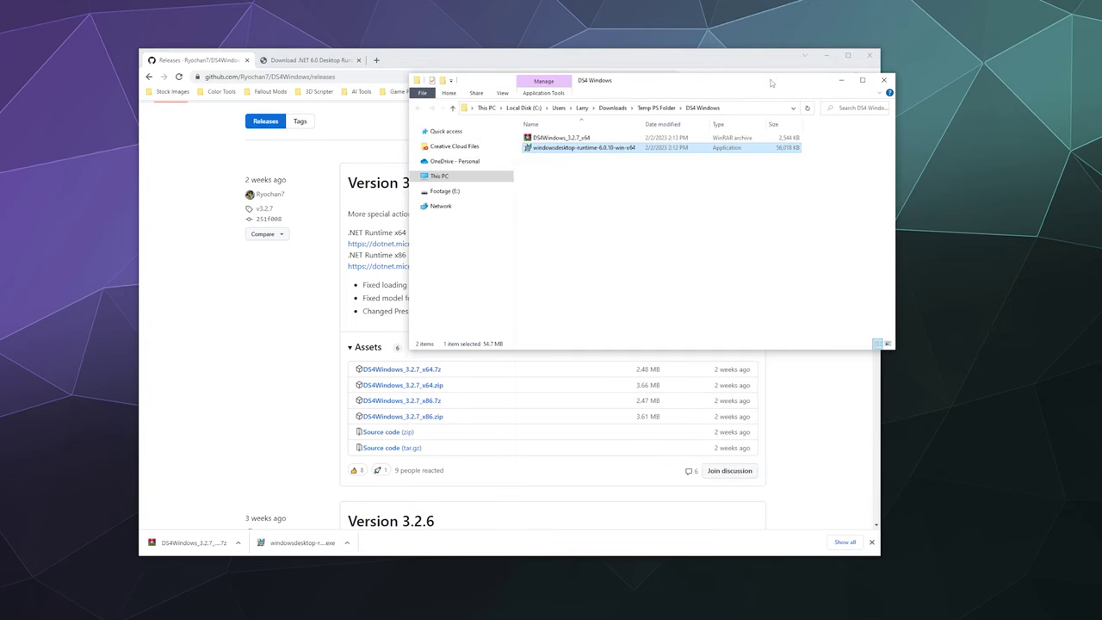
left_click_drag(772, 83, 603, 188)
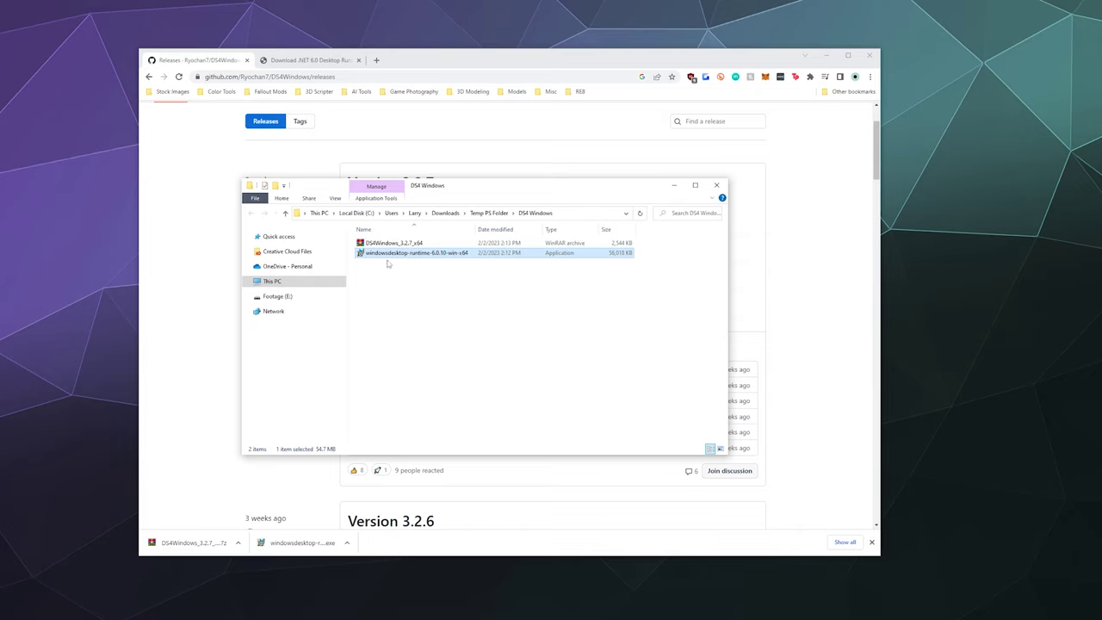
double_click(428, 253)
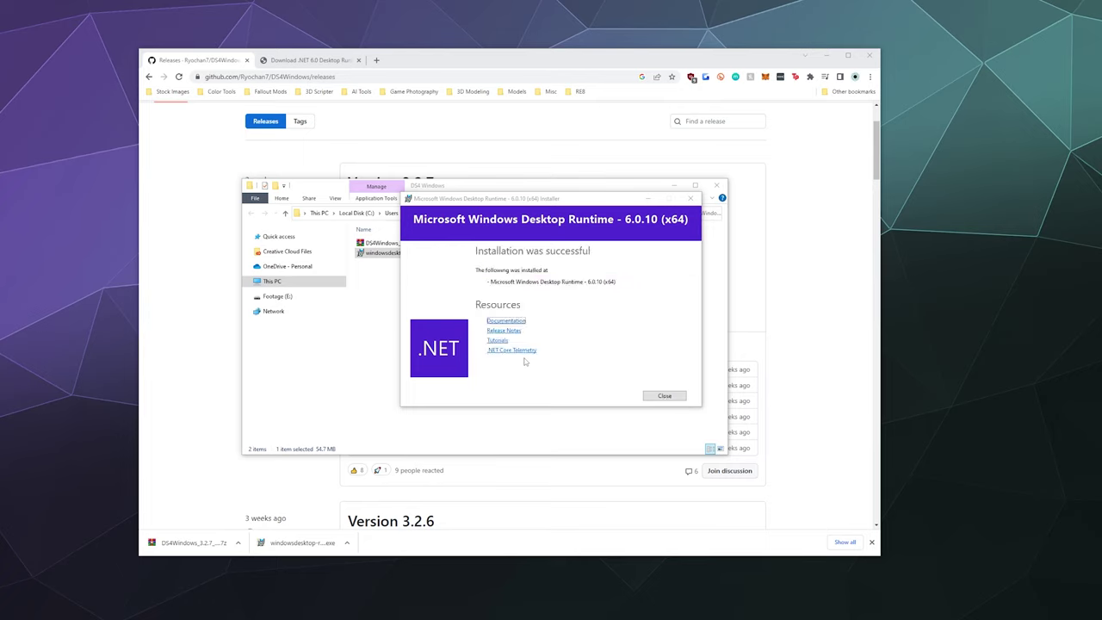
left_click(651, 396)
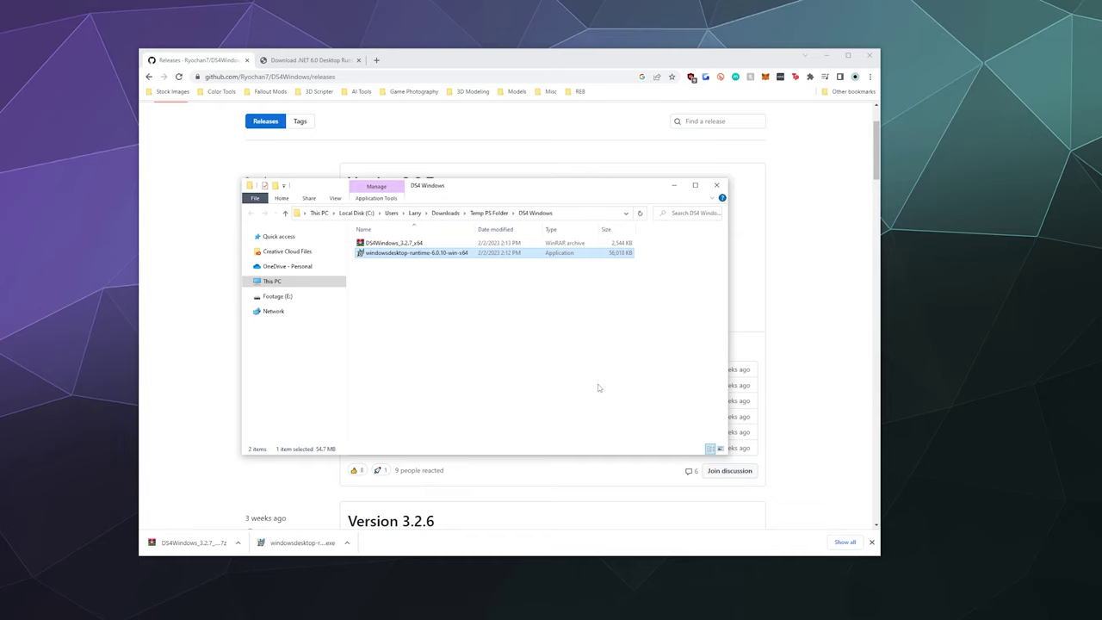
Extract the DS4Windows_3.2.7_x64 archive into a folder of the same name.
left_click(389, 248)
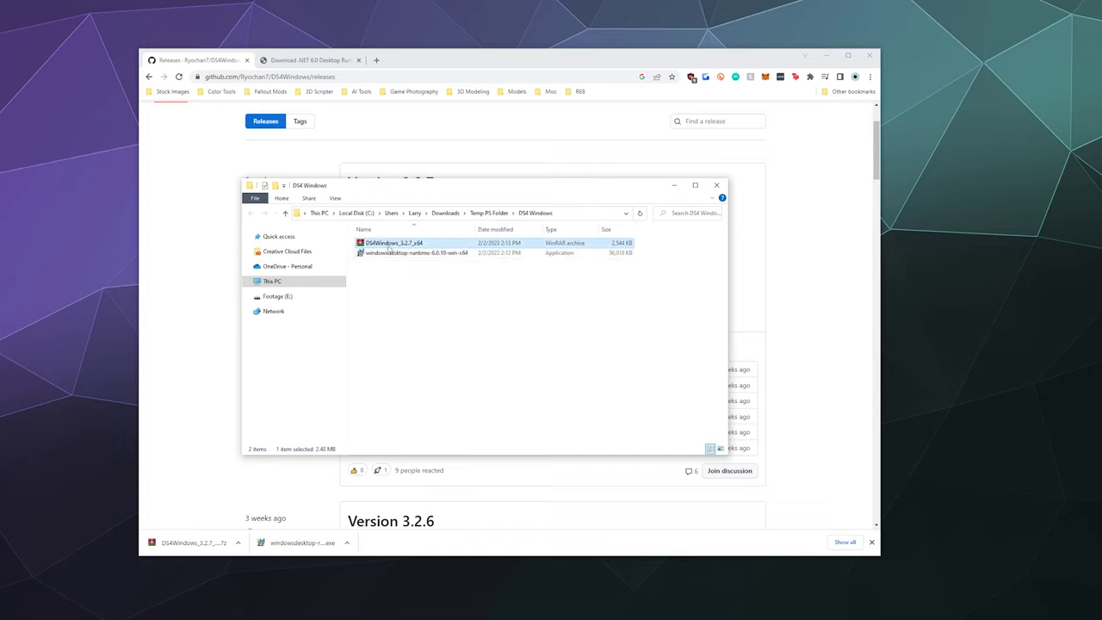
right_click(390, 247)
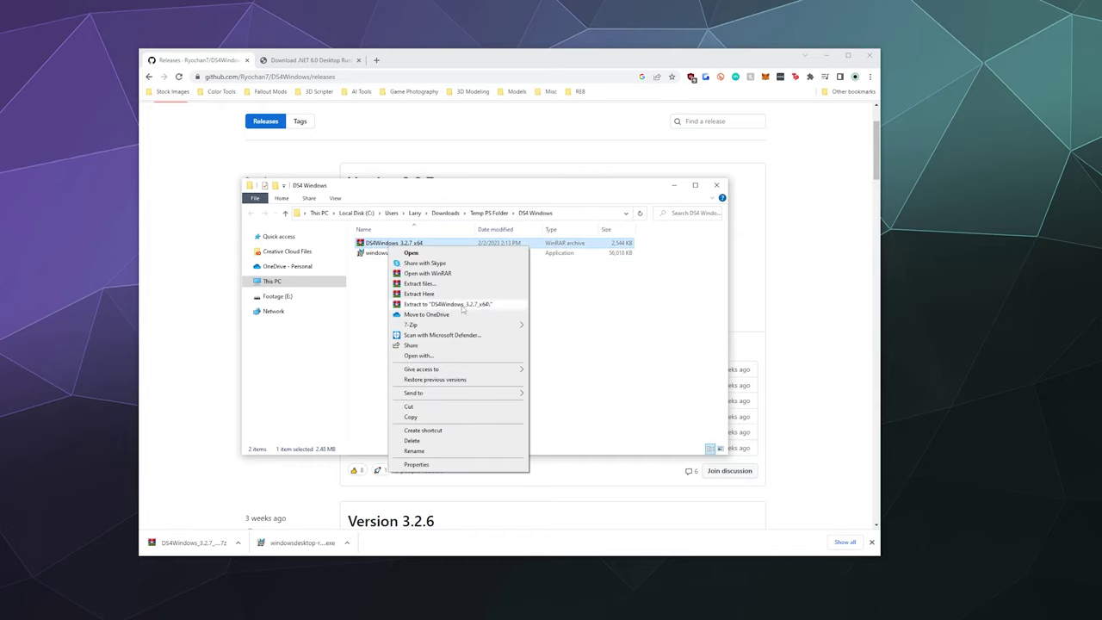
left_click(374, 285)
right_click(383, 246)
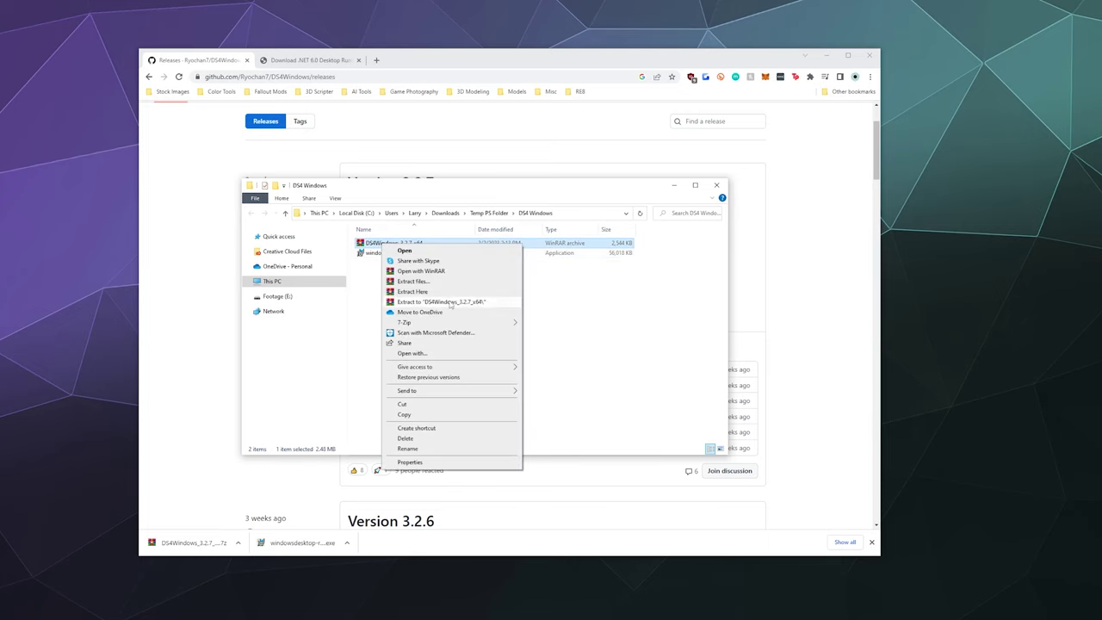
left_click(449, 304)
Launch the DS4Windows application from the extracted folder and choose Program Folder as the save location for profiles and settings.
left_click(401, 245)
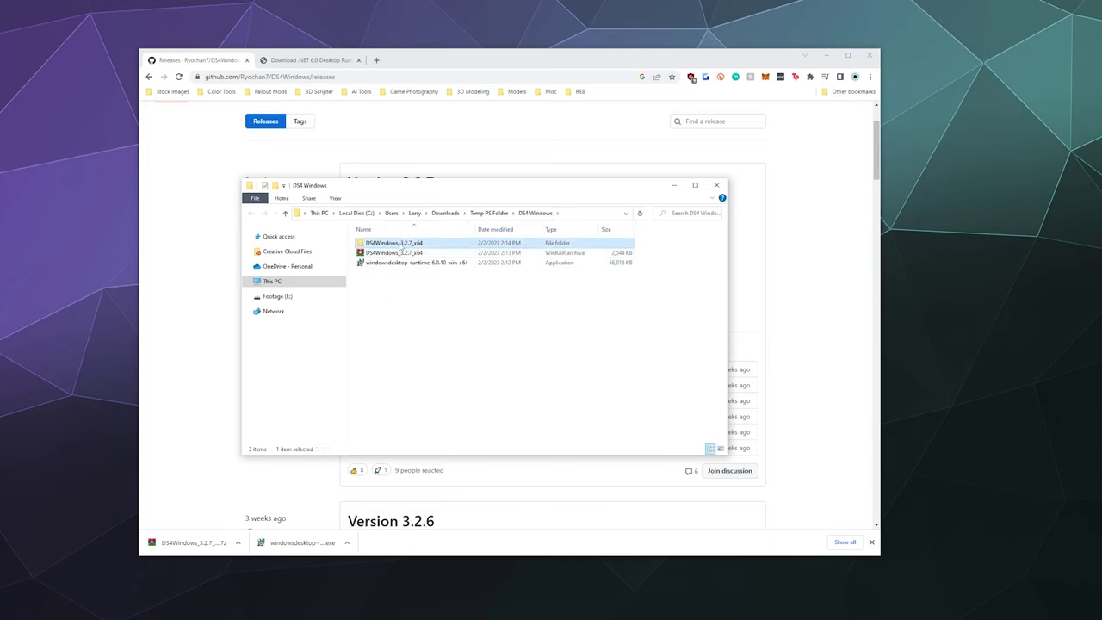
double_click(402, 245)
double_click(401, 246)
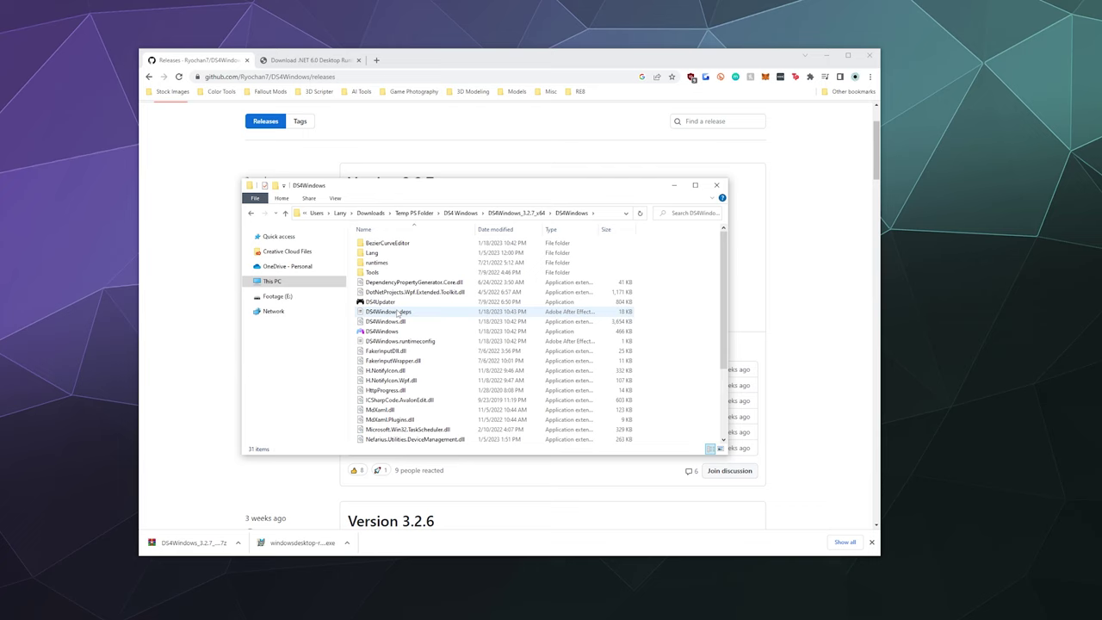
double_click(370, 336)
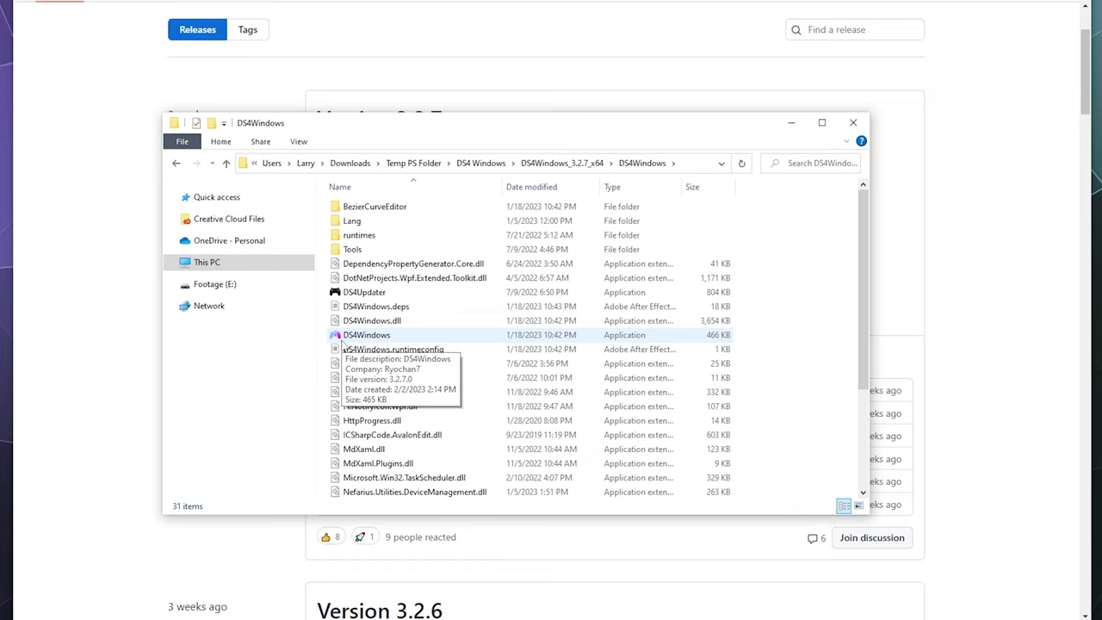
double_click(344, 339)
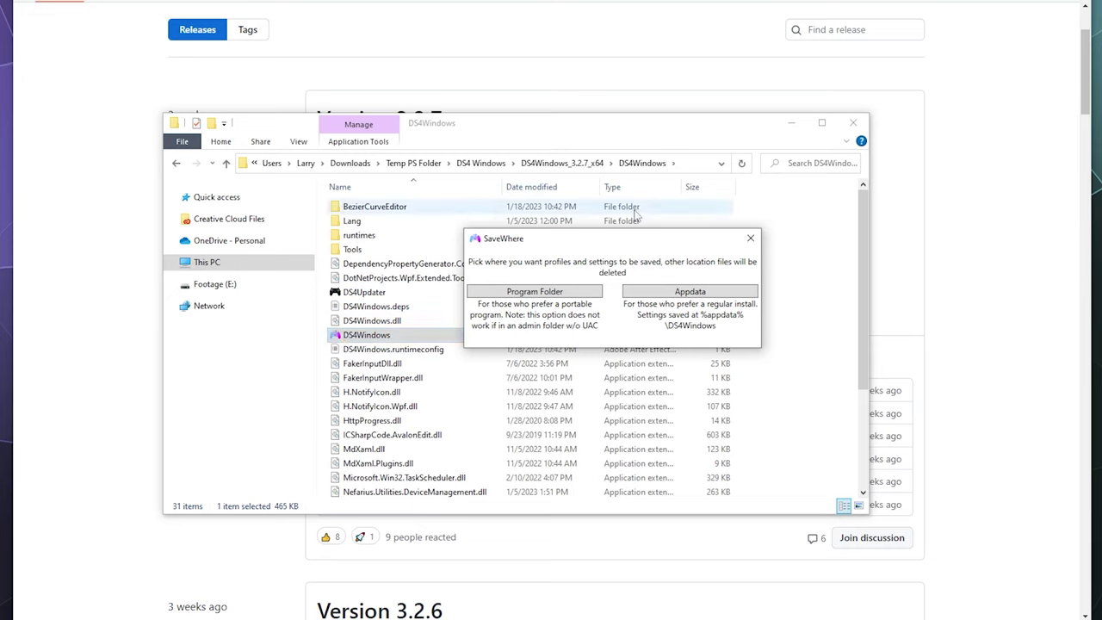
left_click_drag(631, 243, 543, 249)
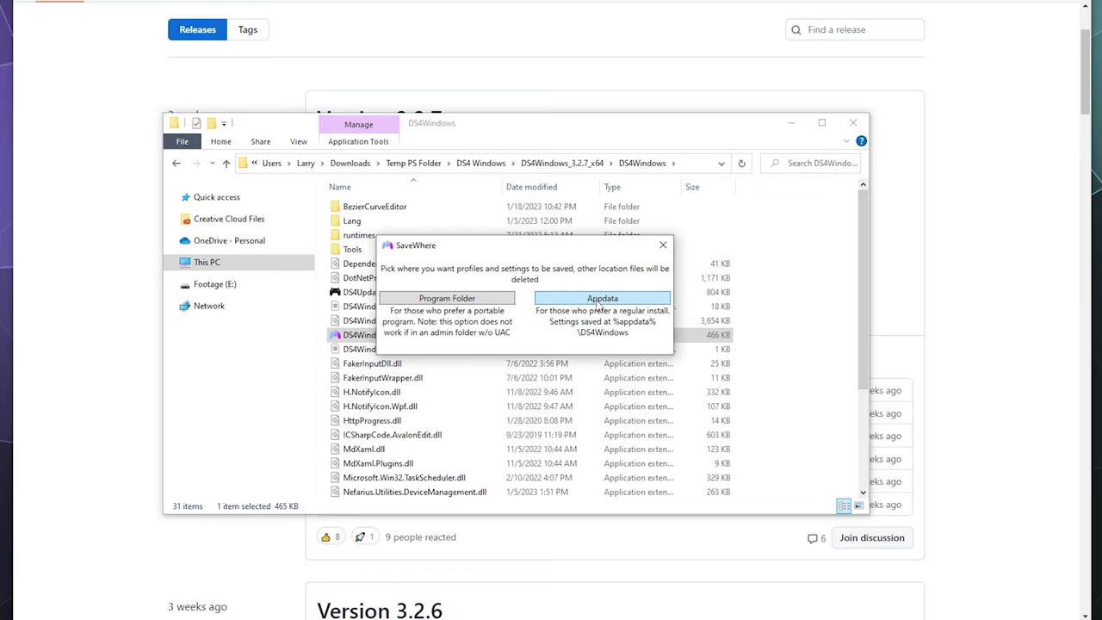
left_click(472, 301)
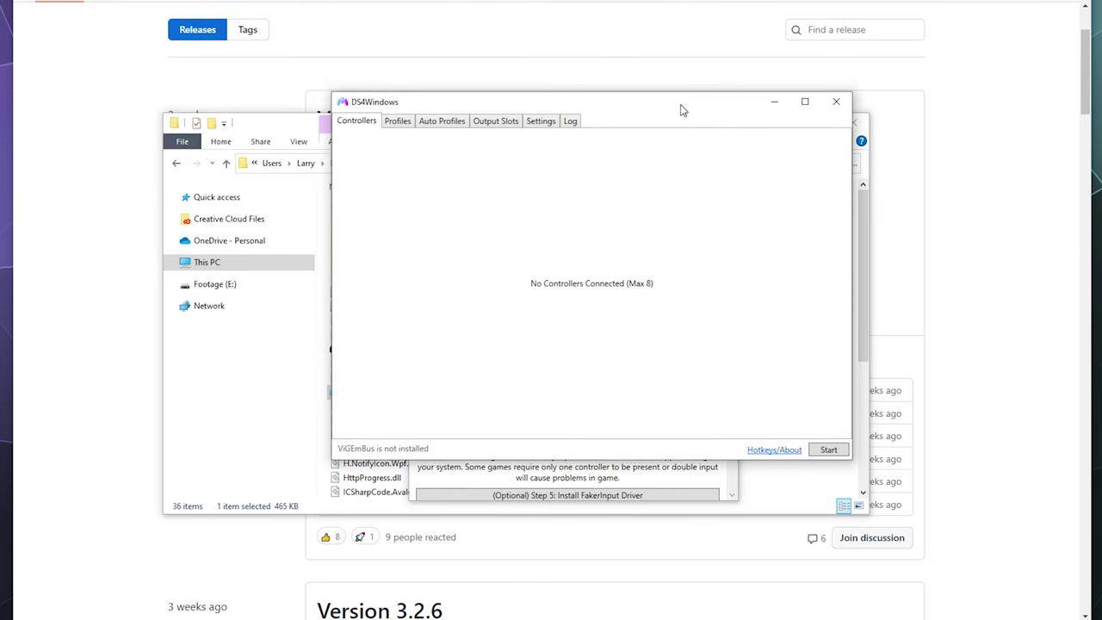
Bring the Welcome to DS4Windows window forward, review its driver and controller setup instructions, and close it.
left_click(731, 489)
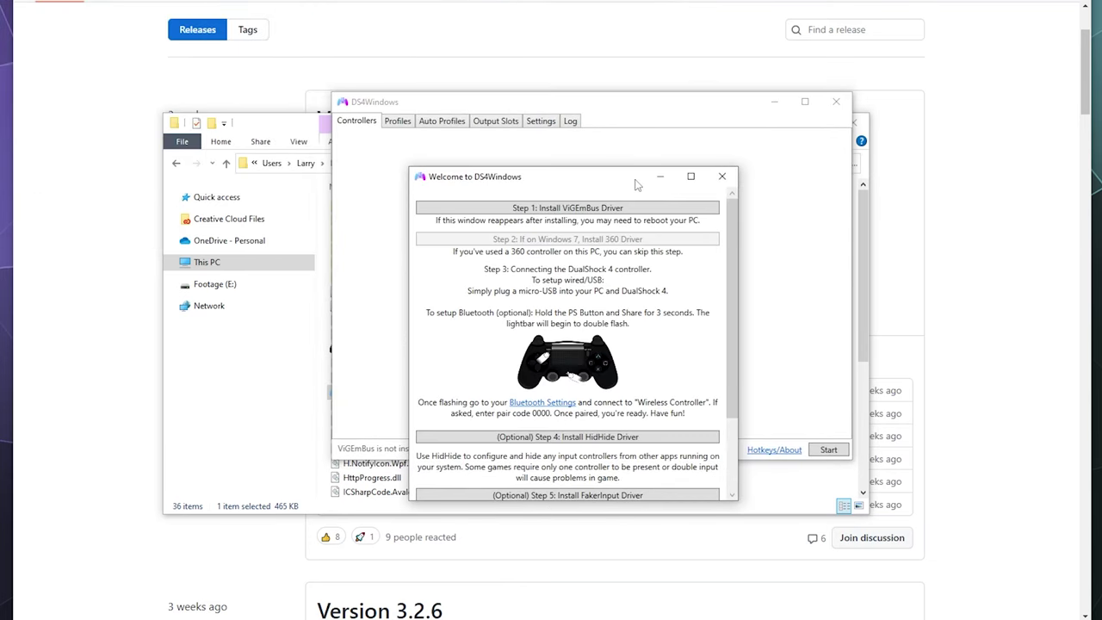
left_click_drag(638, 183, 648, 126)
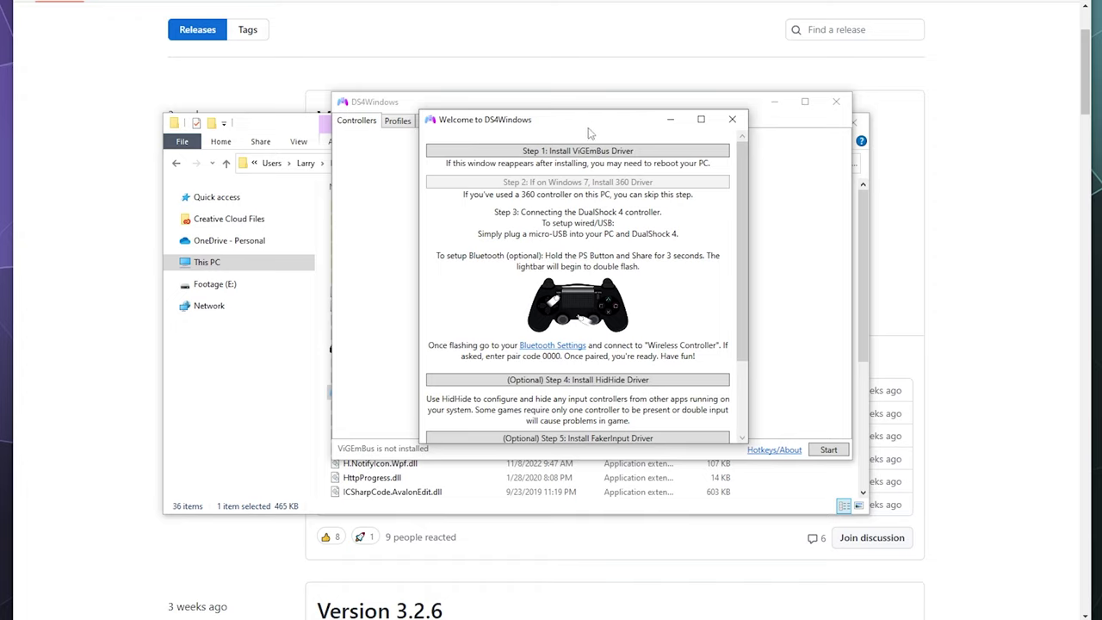
left_click_drag(589, 126, 1047, 142)
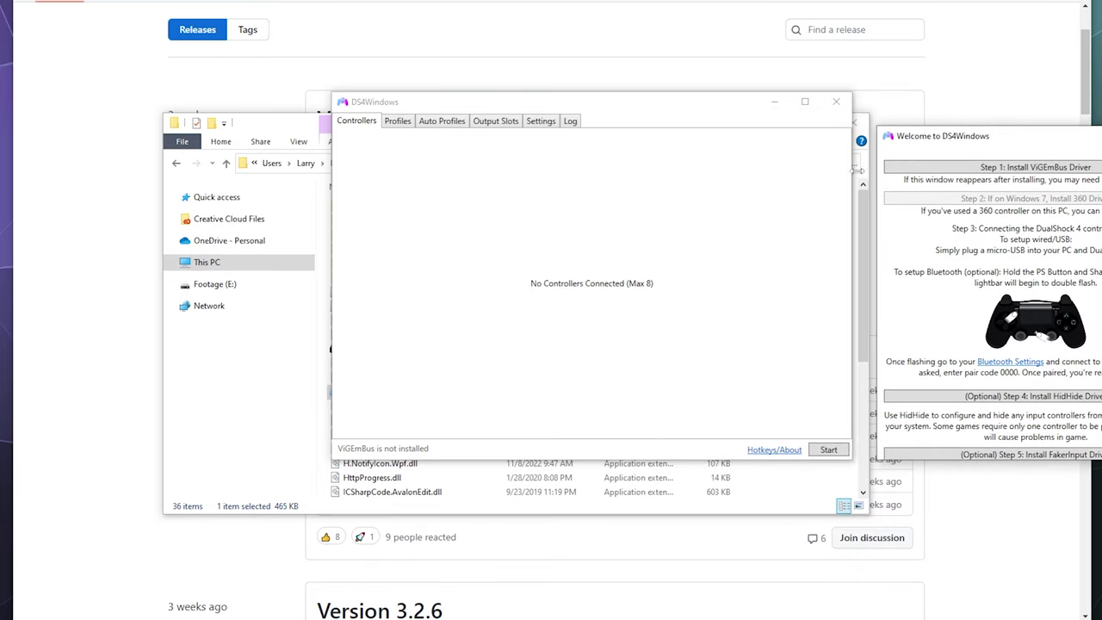
left_click_drag(926, 138, 447, 123)
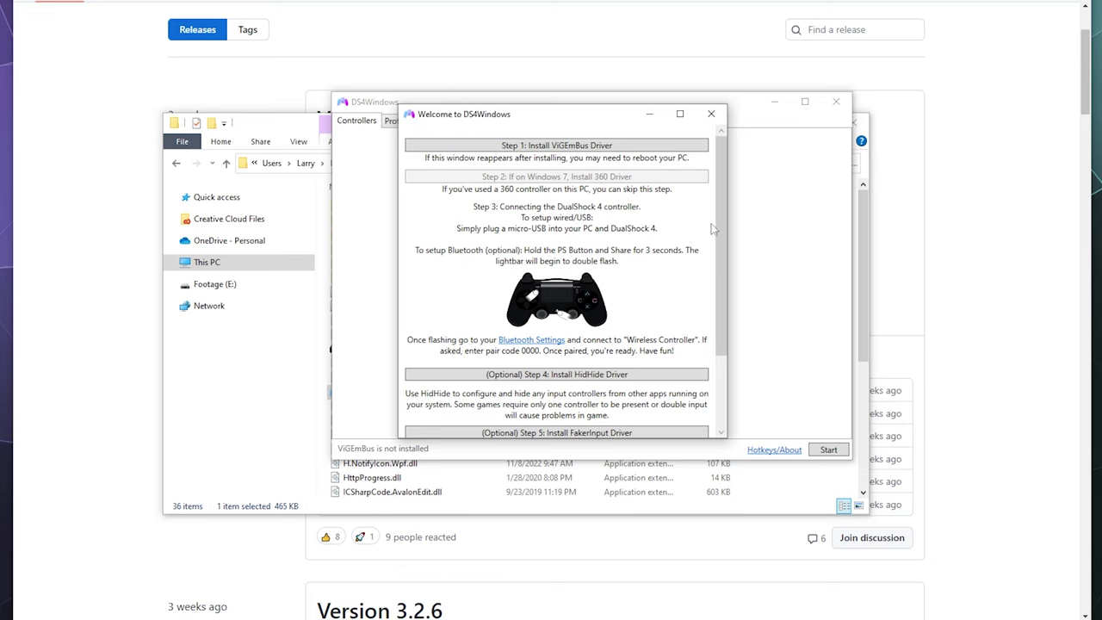
mouse_move(711, 223)
left_mouse_down()
mouse_move(717, 310)
mouse_move(714, 230)
left_mouse_up()
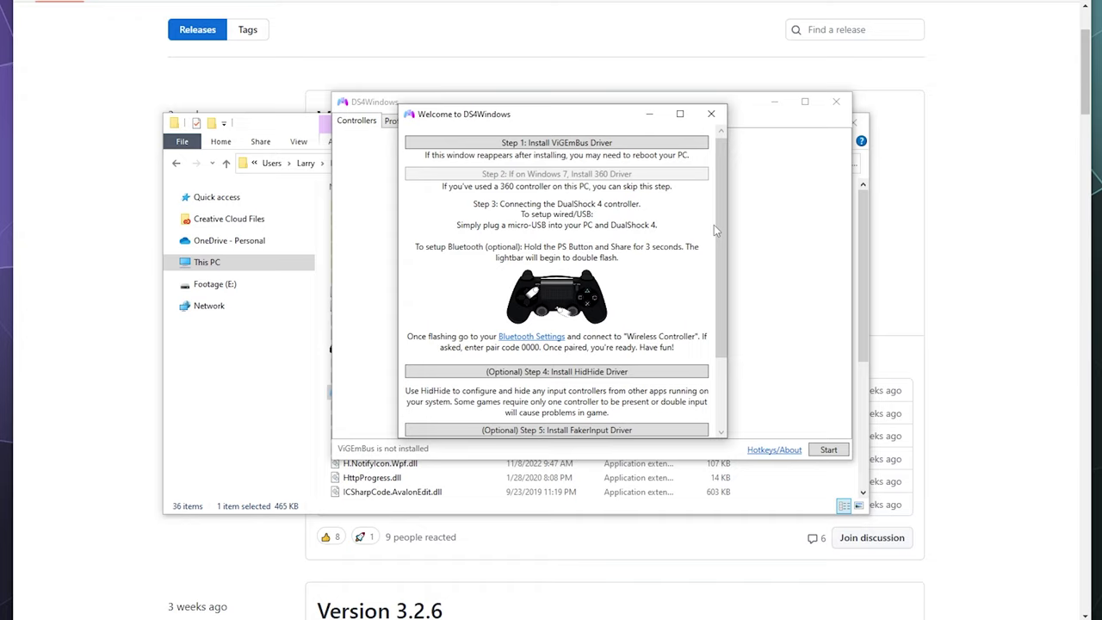
left_click(711, 114)
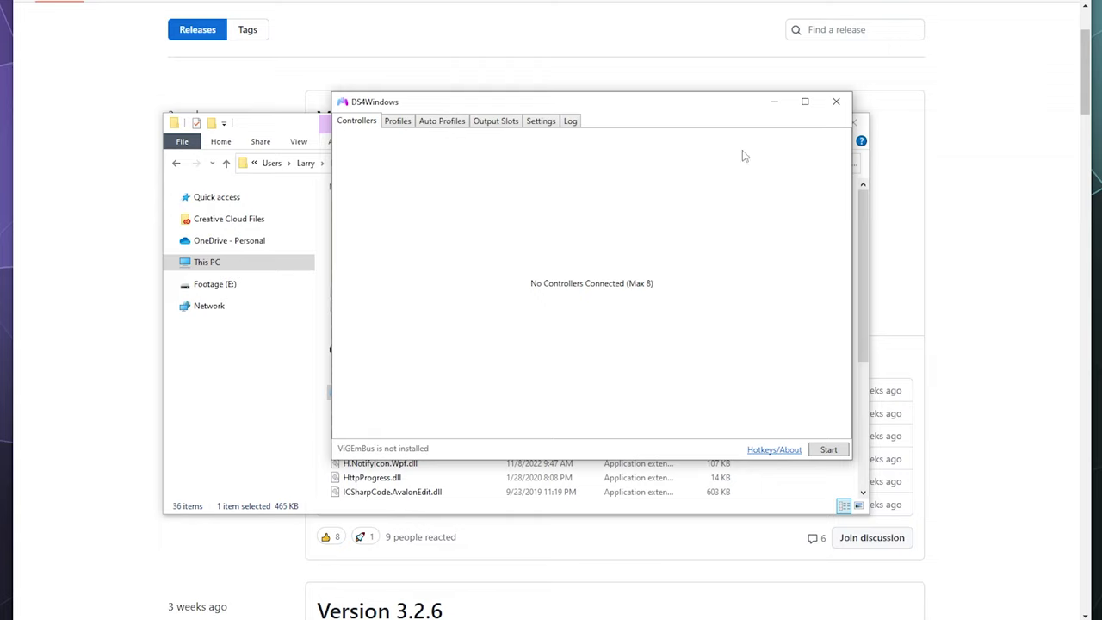
Reposition the DS4Windows window and minimize the File Explorer window behind it.
left_click_drag(712, 108, 694, 138)
left_click(762, 114)
left_click(790, 123)
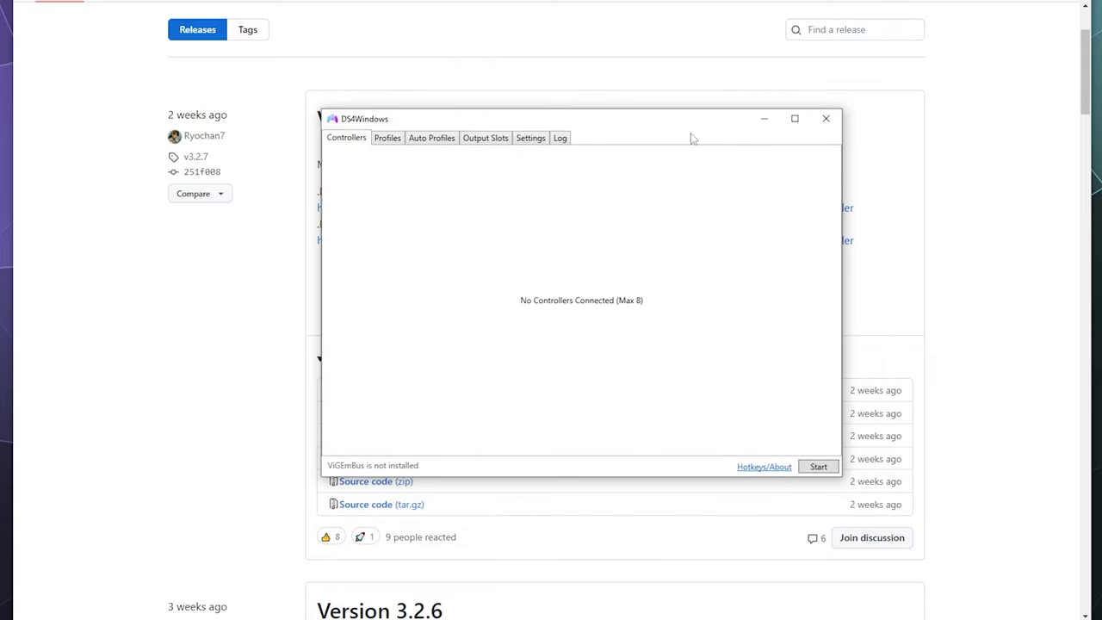
Display the DS4Windows settings in an enlarged window, and open and dismiss the Control Panel utility.
left_click(532, 140)
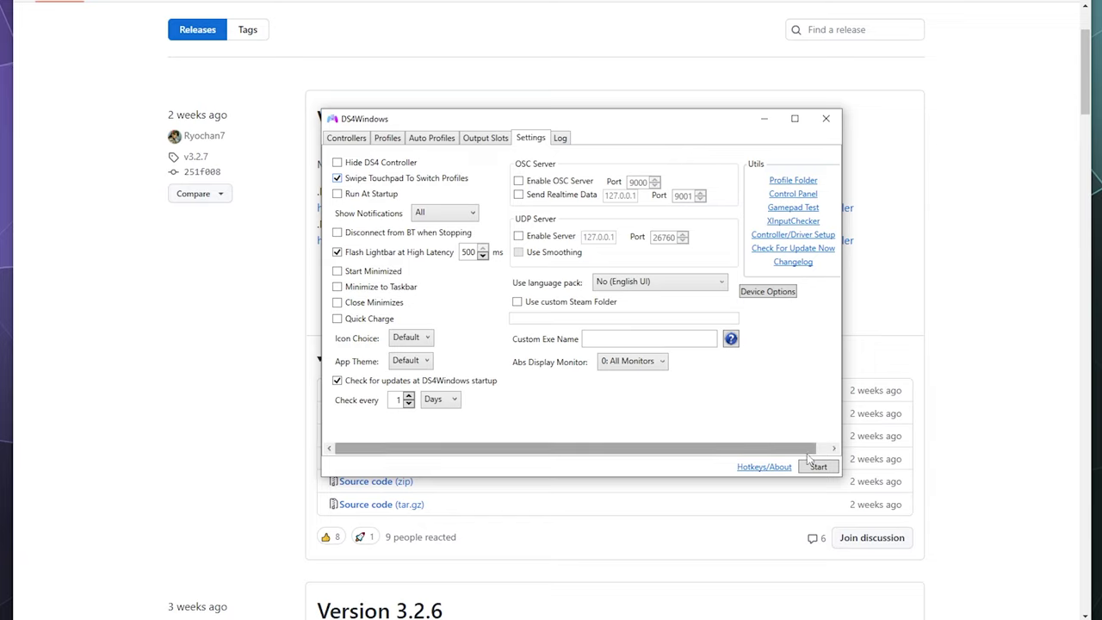
left_click_drag(842, 479, 876, 491)
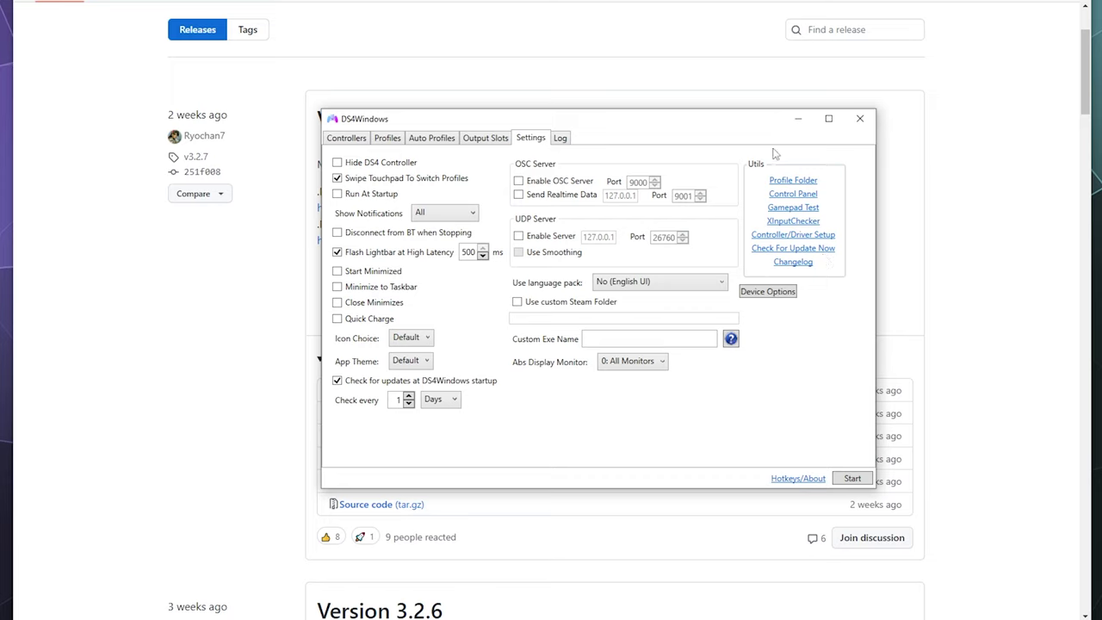
left_click(774, 195)
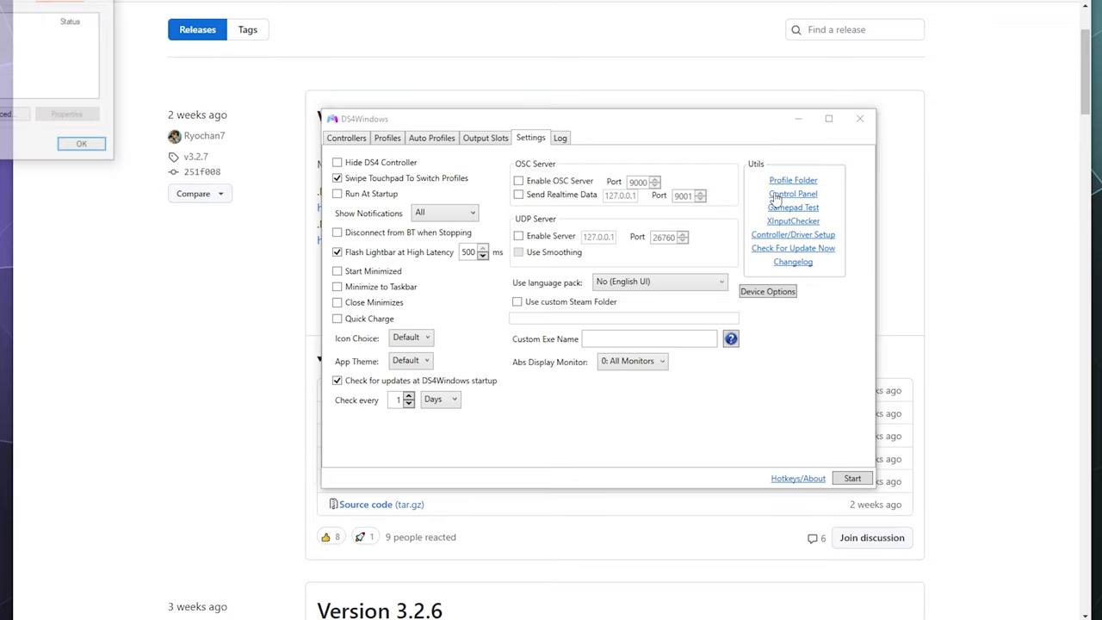
left_click(83, 145)
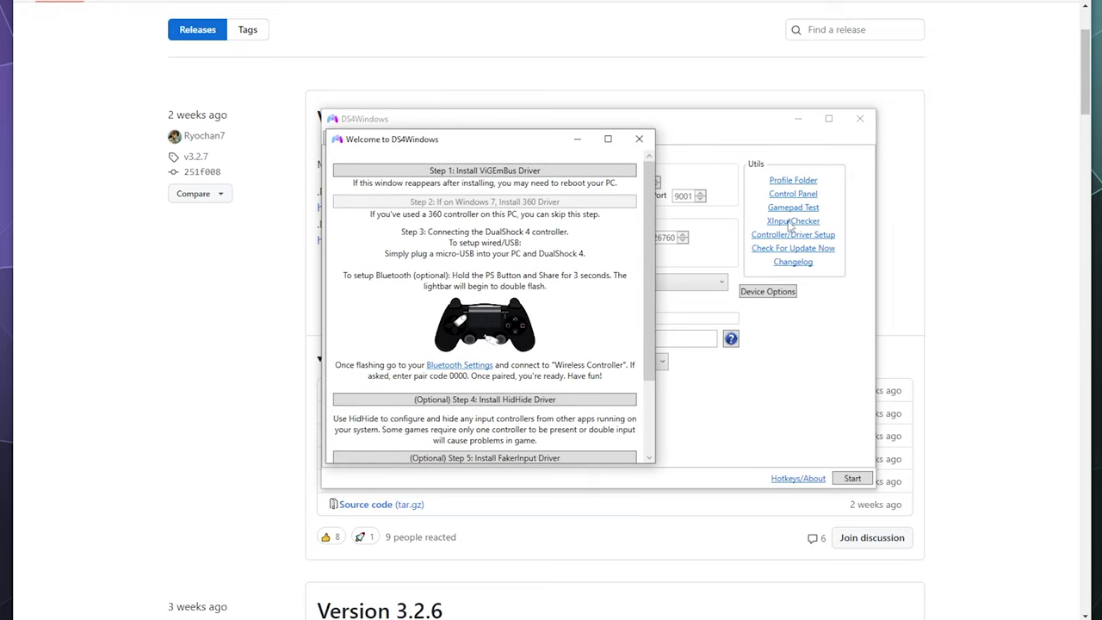
Install the ViGEmBus driver from the Welcome to DS4Windows window, accepting the license terms and keeping the default install location.
left_click_drag(551, 143, 650, 139)
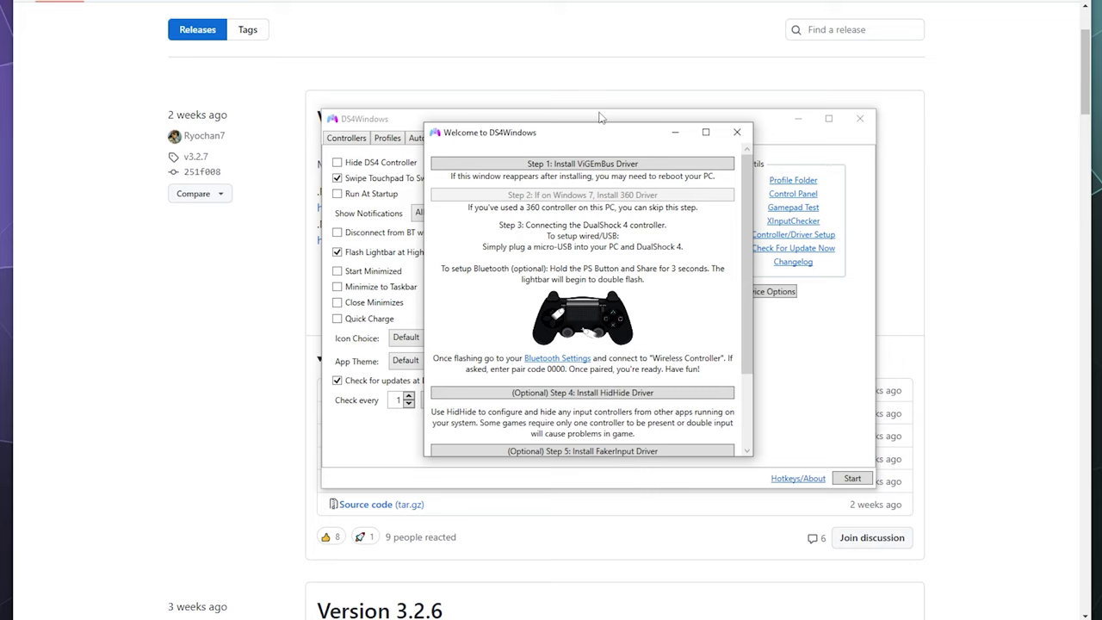
left_click(592, 163)
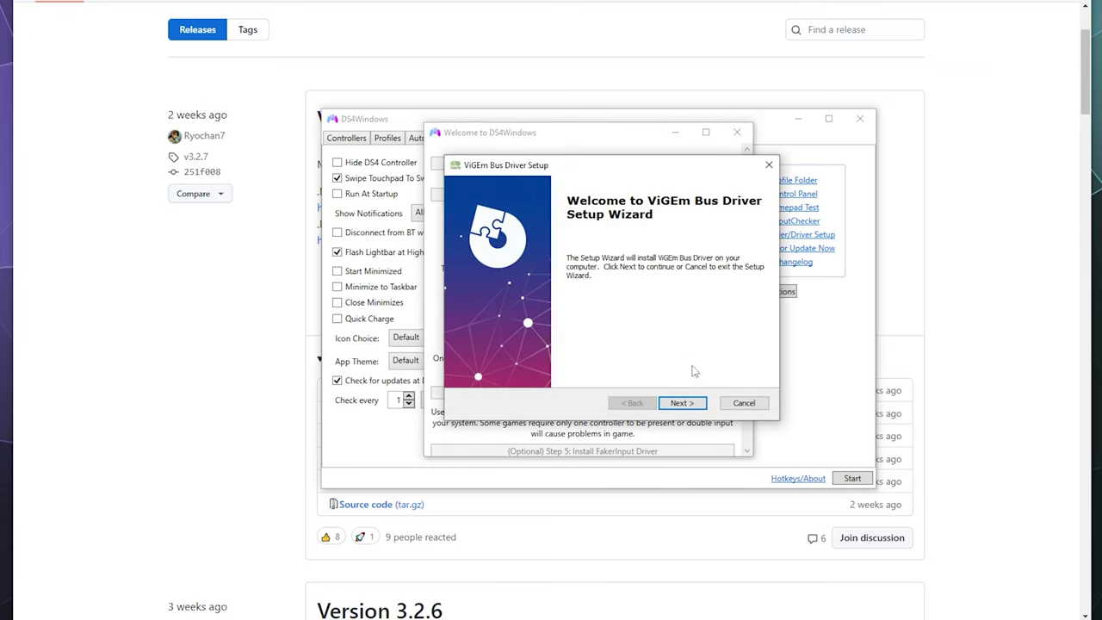
left_click(692, 402)
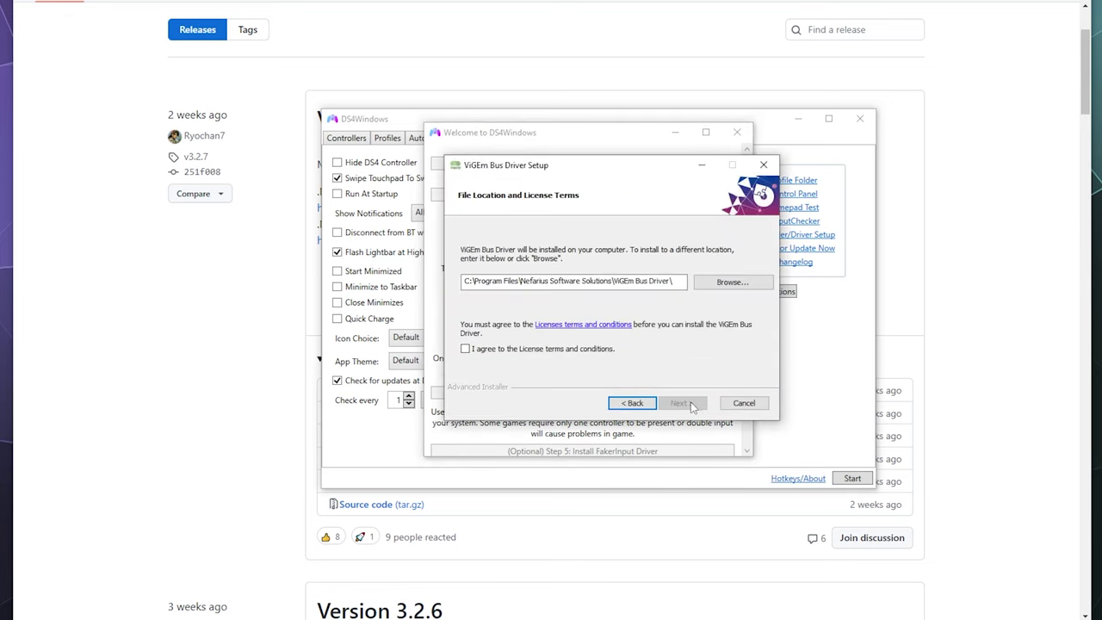
left_click(499, 350)
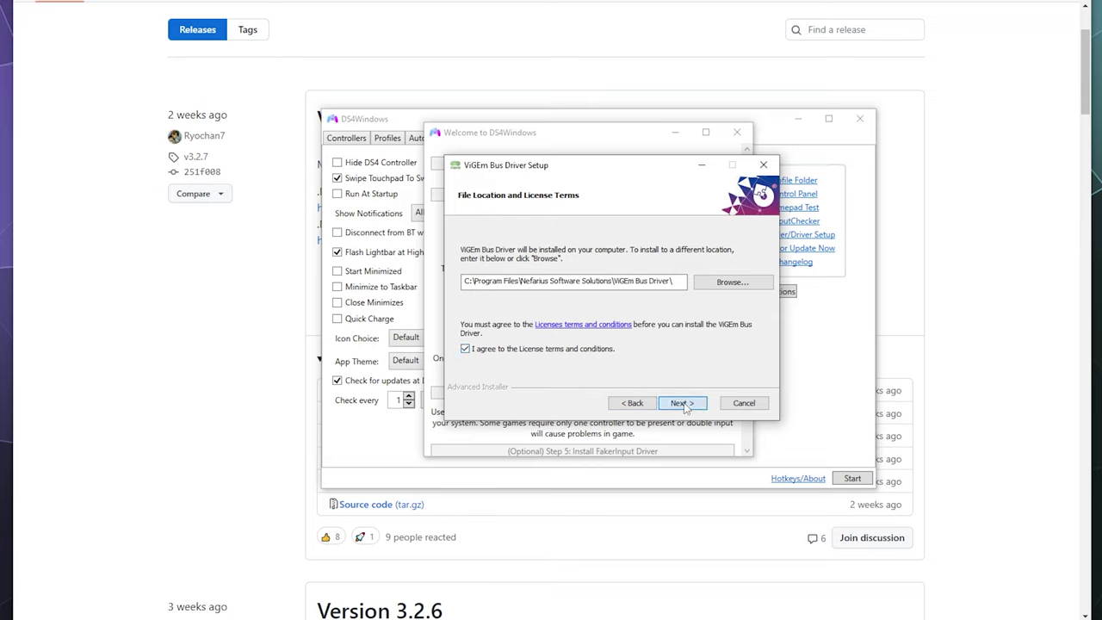
left_click(682, 403)
left_click(682, 402)
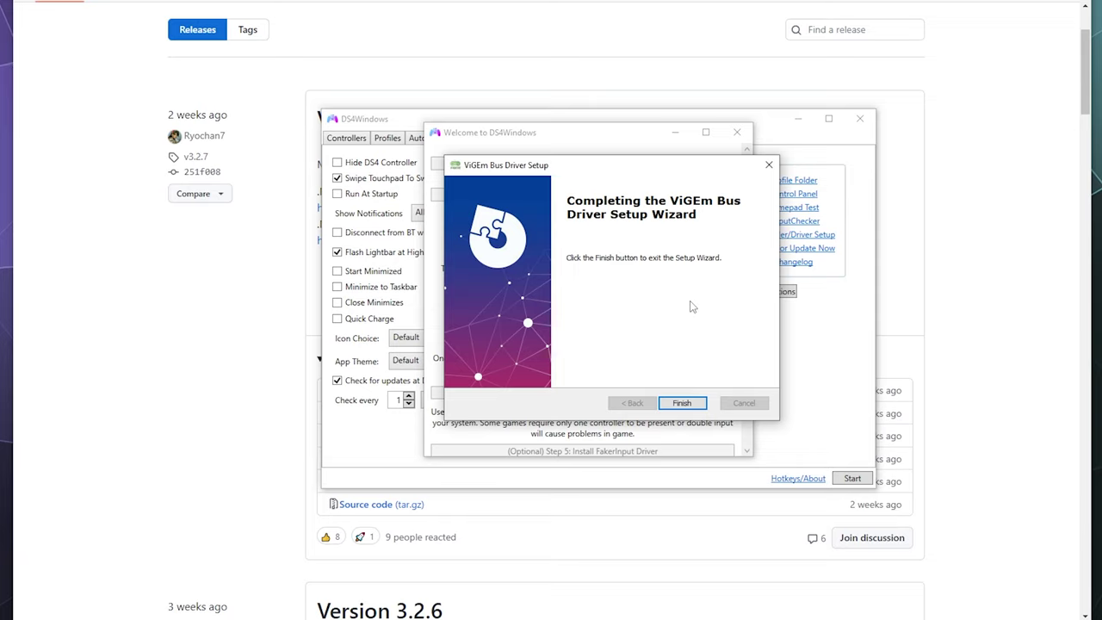
left_click(682, 403)
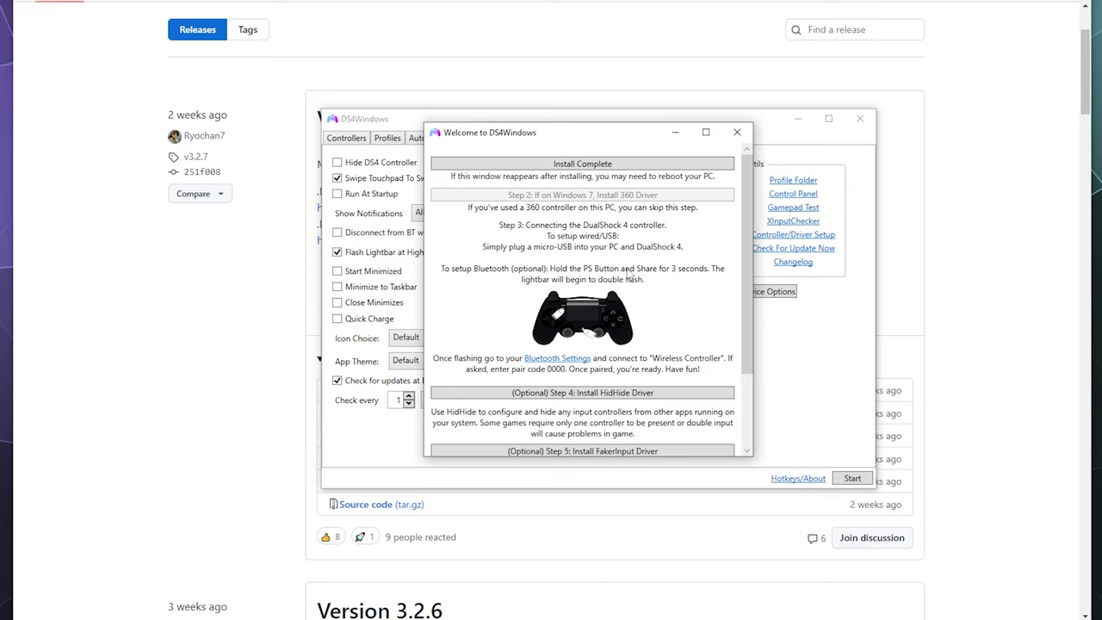
Finish the welcome setup without installing the optional HidHide and FakerInput drivers, and start controller detection from the Controllers view.
scroll(739, 272, "down", 1)
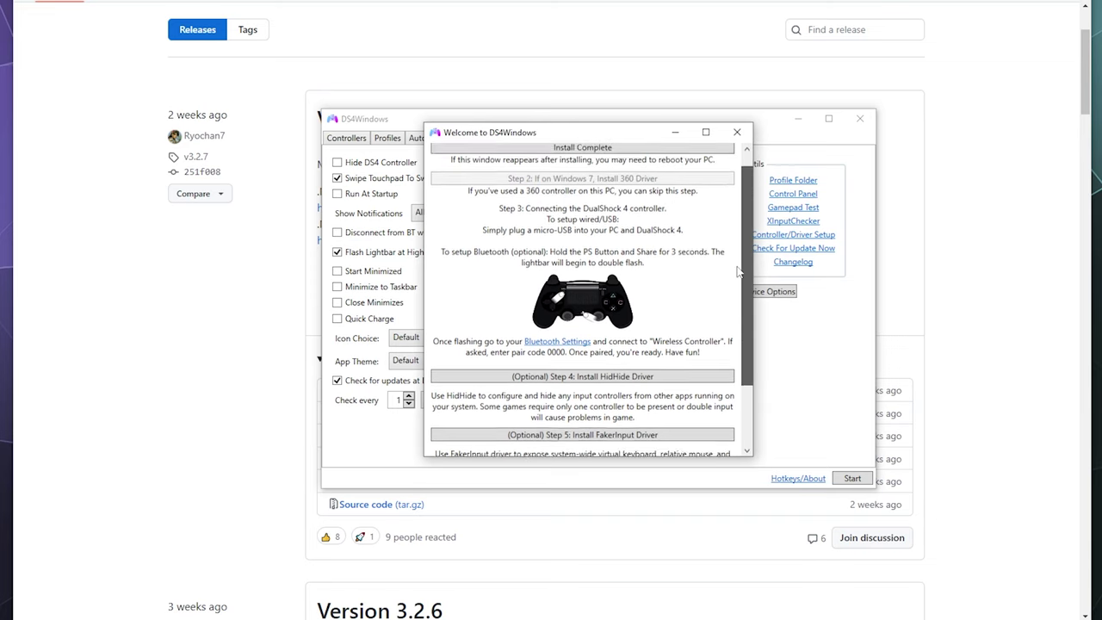
scroll(739, 273, "up", 1)
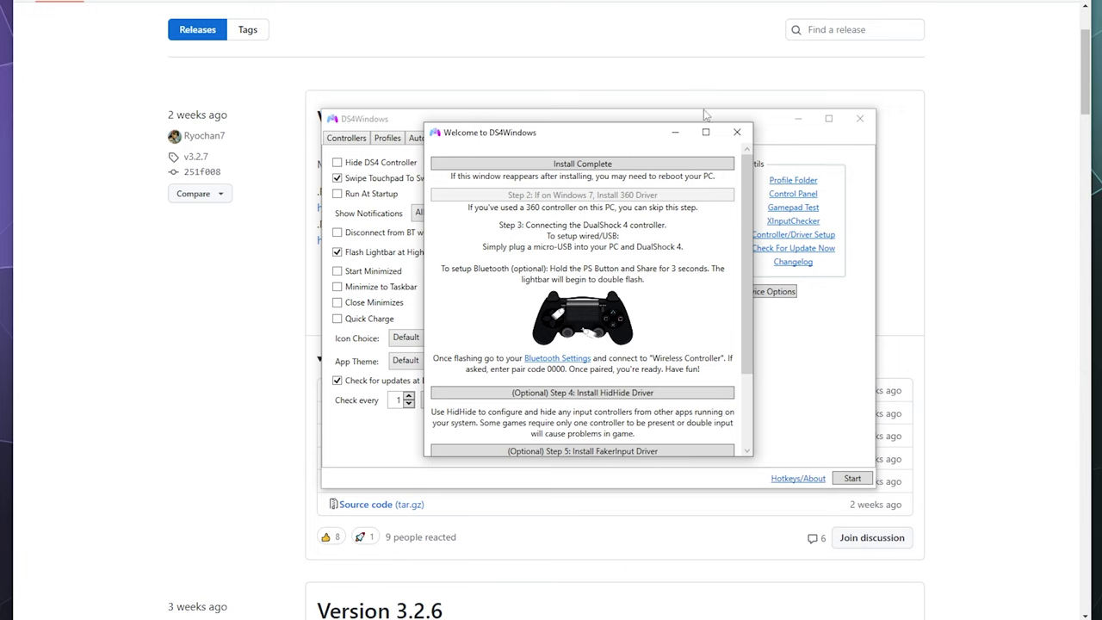
scroll(560, 237, "down", 3)
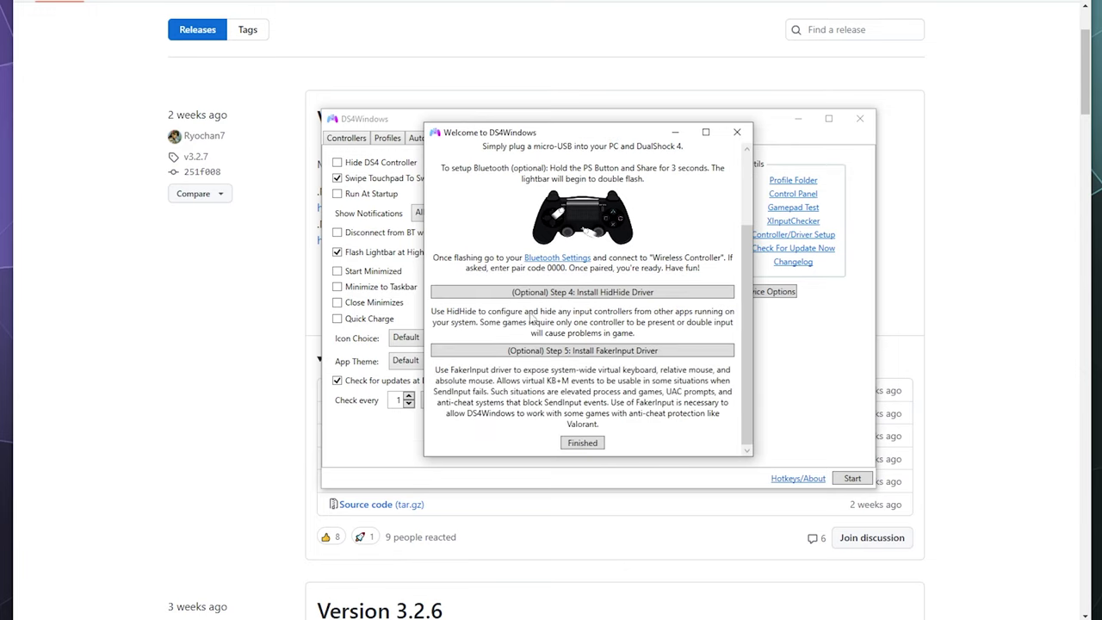
left_click(577, 443)
left_click(348, 136)
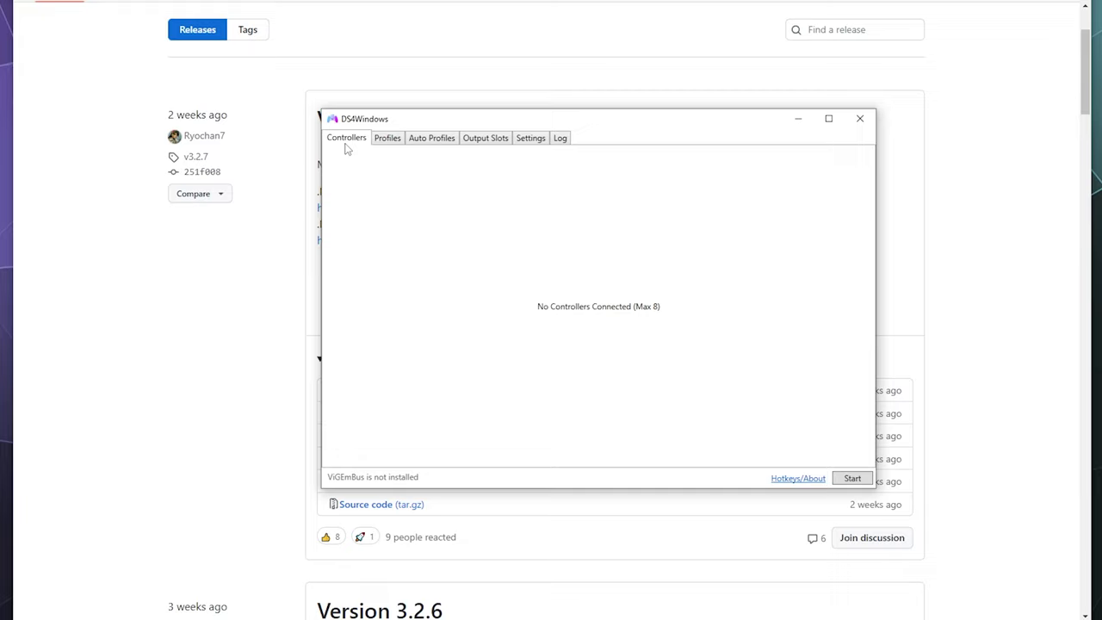
left_click(852, 479)
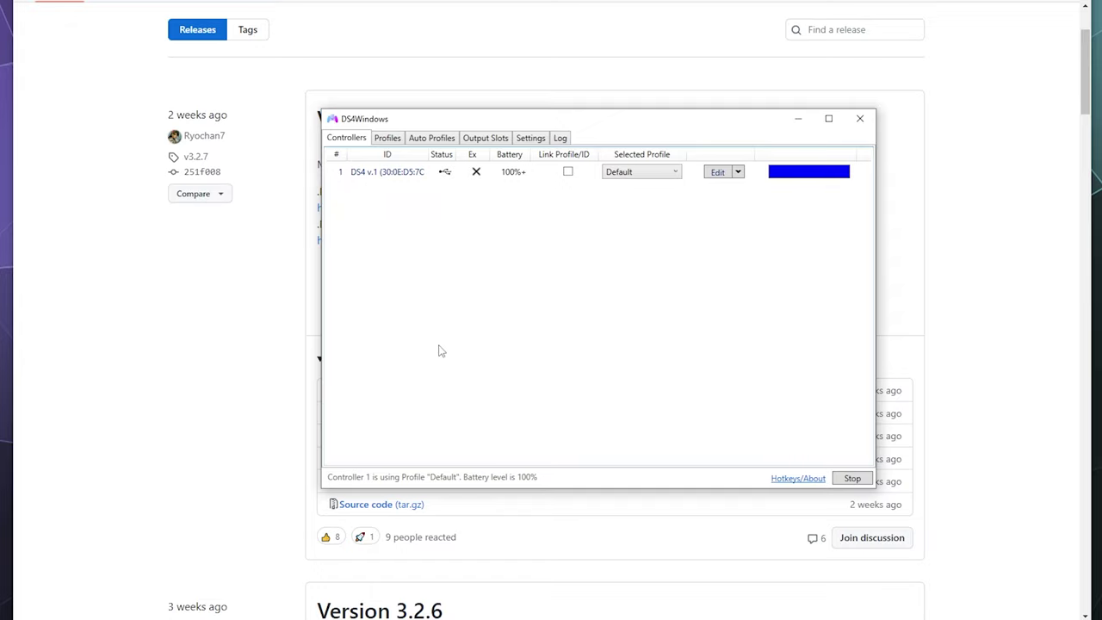
Inspect the D-pad Down and D-pad Left button mappings in controller 1's Default profile, and leave the profile editor without saving.
left_click(718, 171)
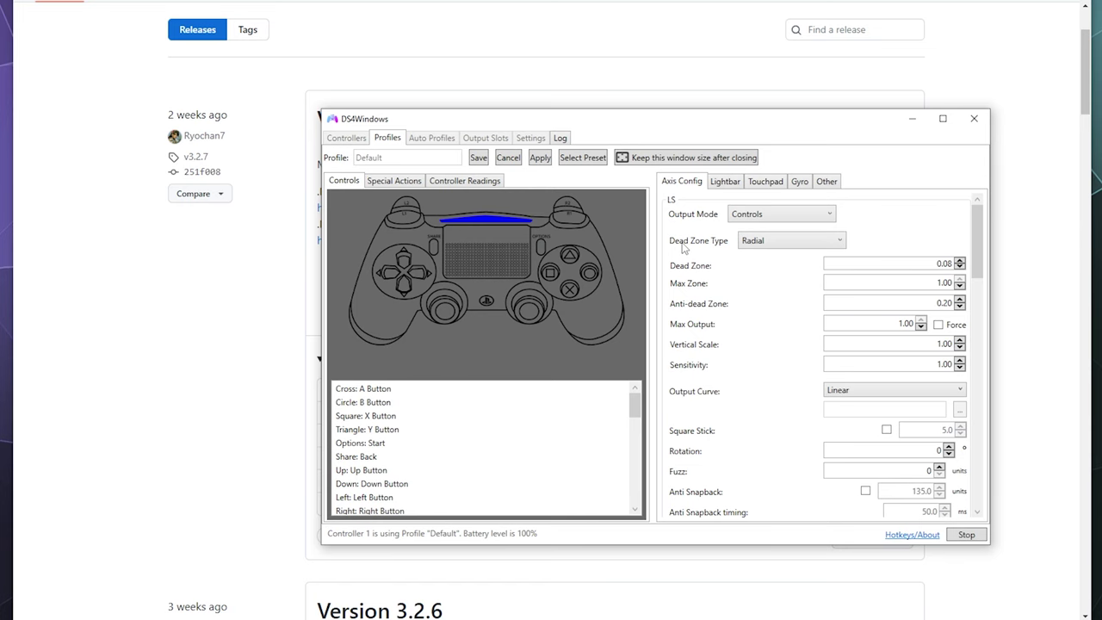
left_click(400, 282)
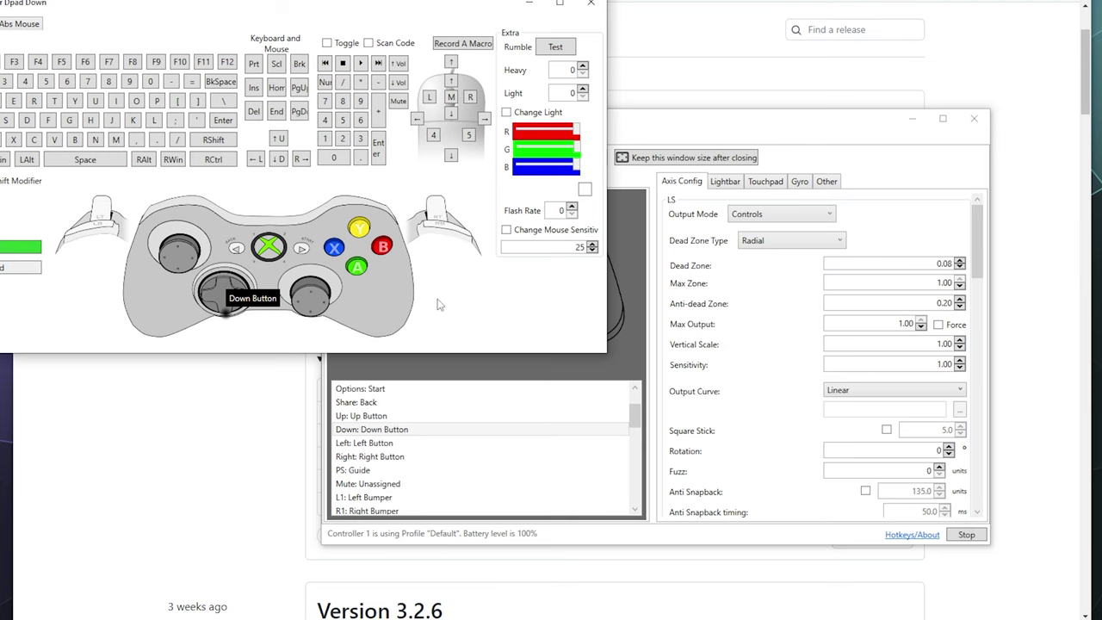
left_click(591, 3)
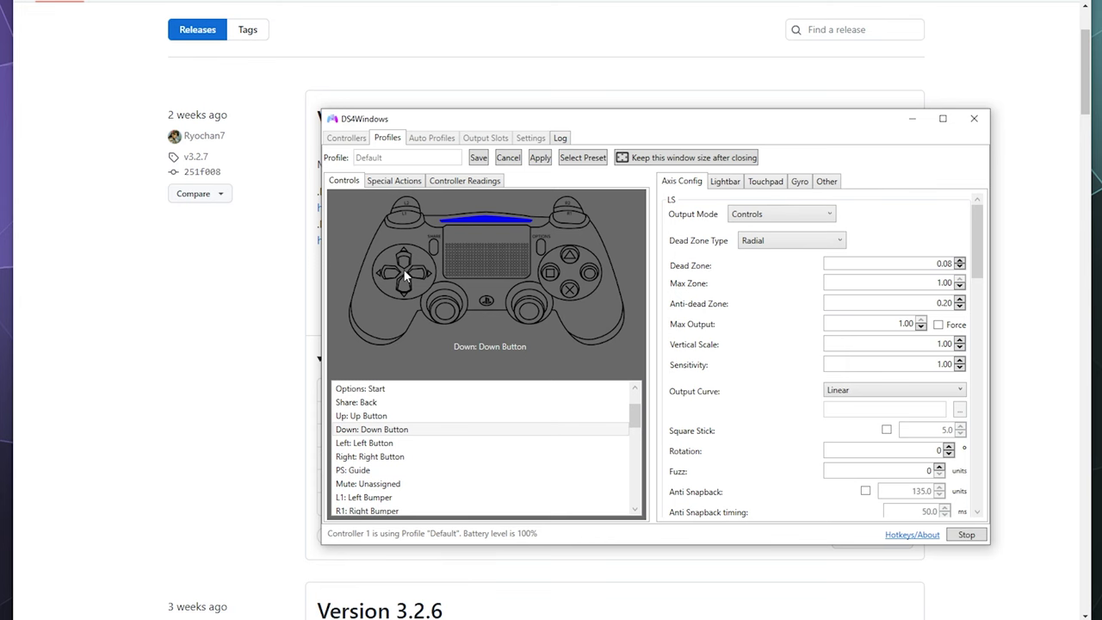
left_click(392, 273)
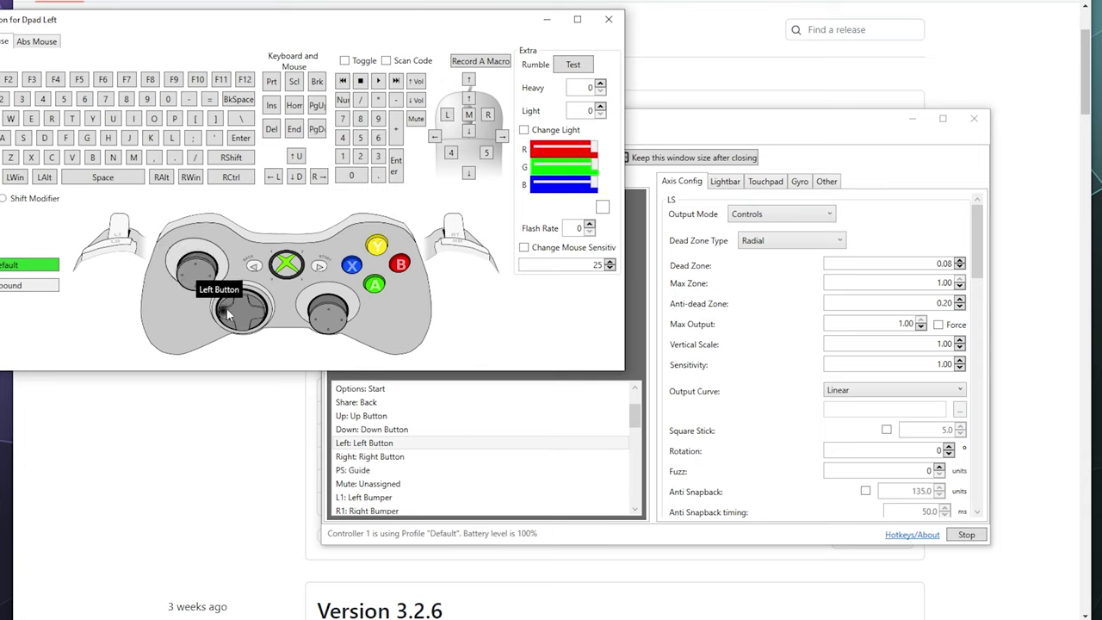
left_click(608, 19)
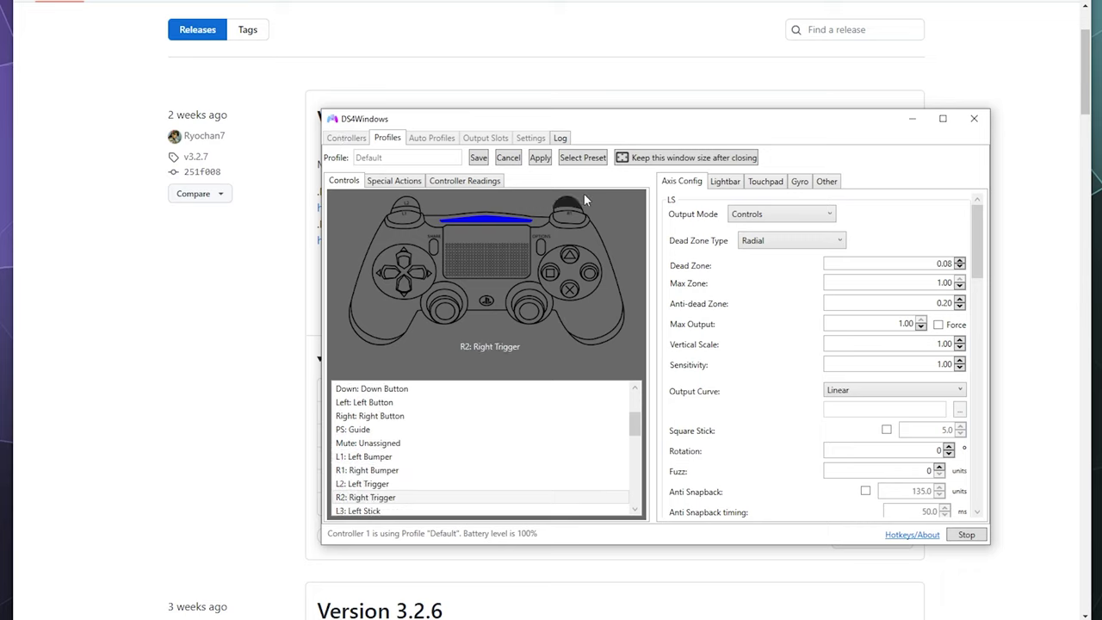
left_click(515, 159)
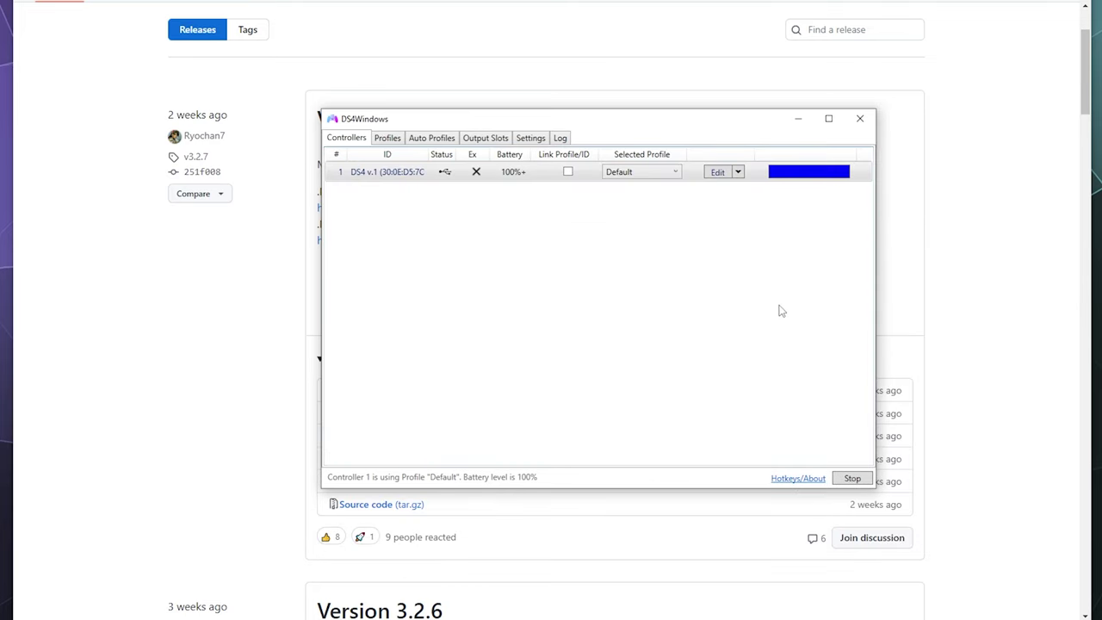